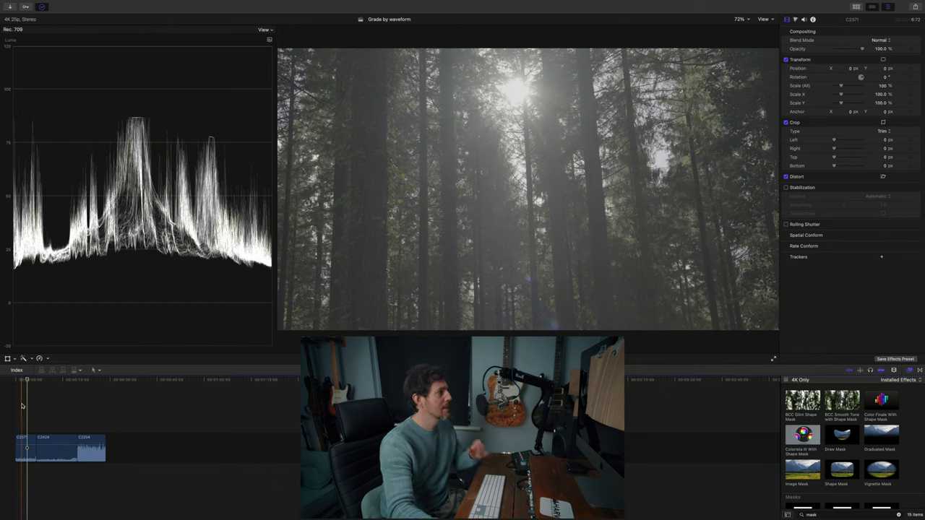
# - Find the Custom LUT effect by searching for "custom" and apply it to the first clip, C2371
pyautogui.click(26, 460)
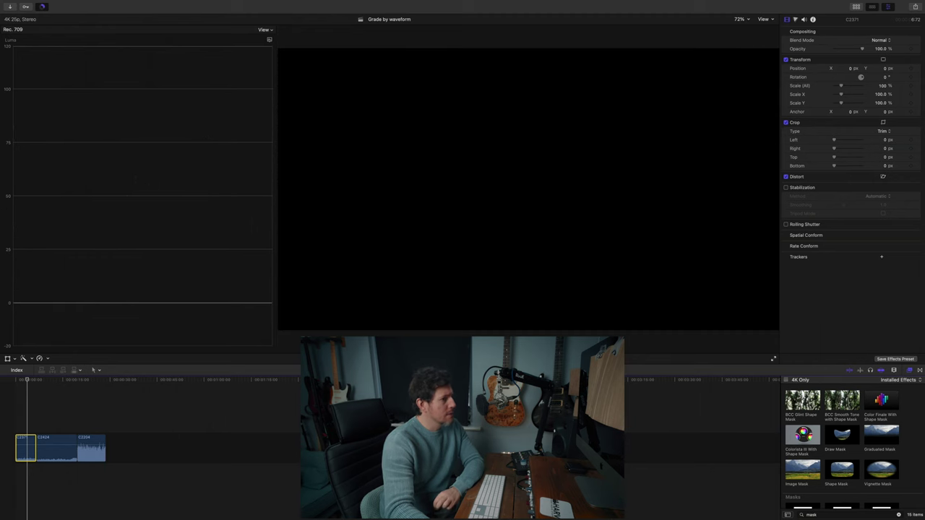
pyautogui.click(25, 458)
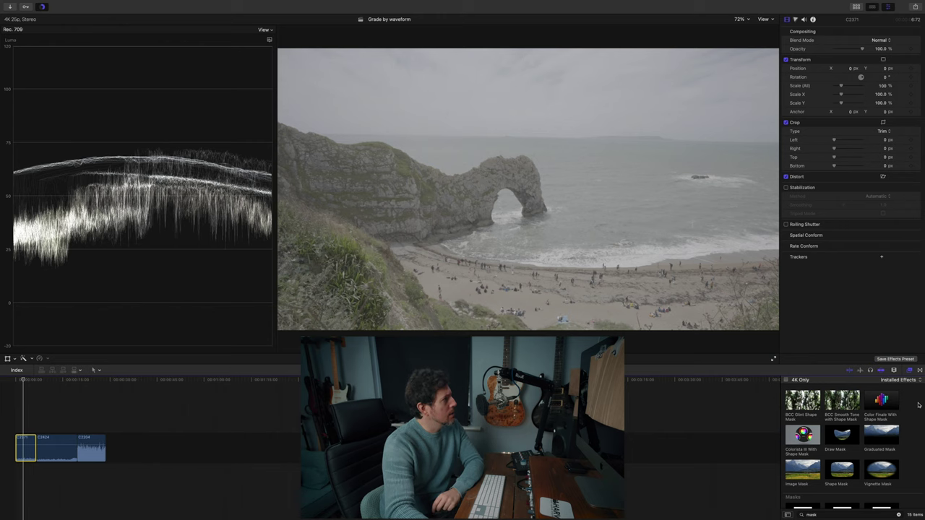
pyautogui.scroll(-2, 903, 433)
pyautogui.scroll(2, 838, 440)
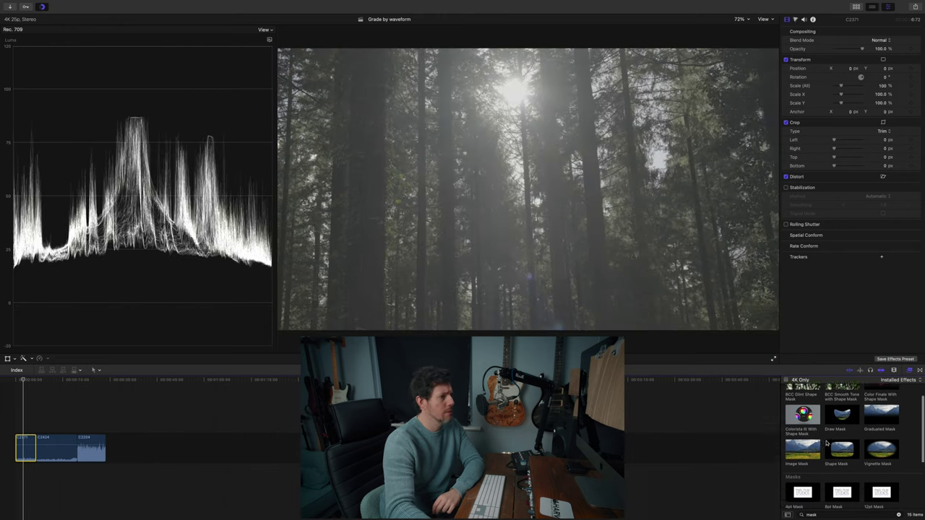
pyautogui.click(799, 515)
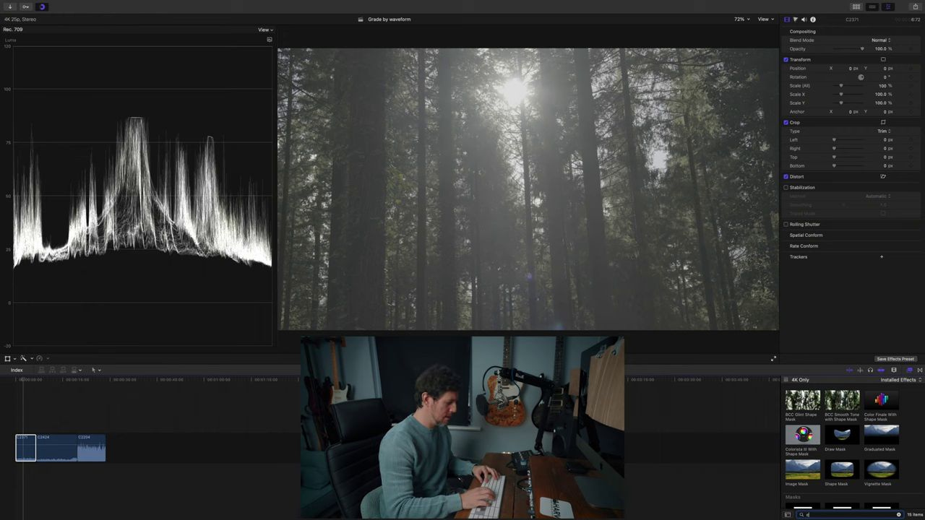
pyautogui.write('cue')
pyautogui.write('tom')
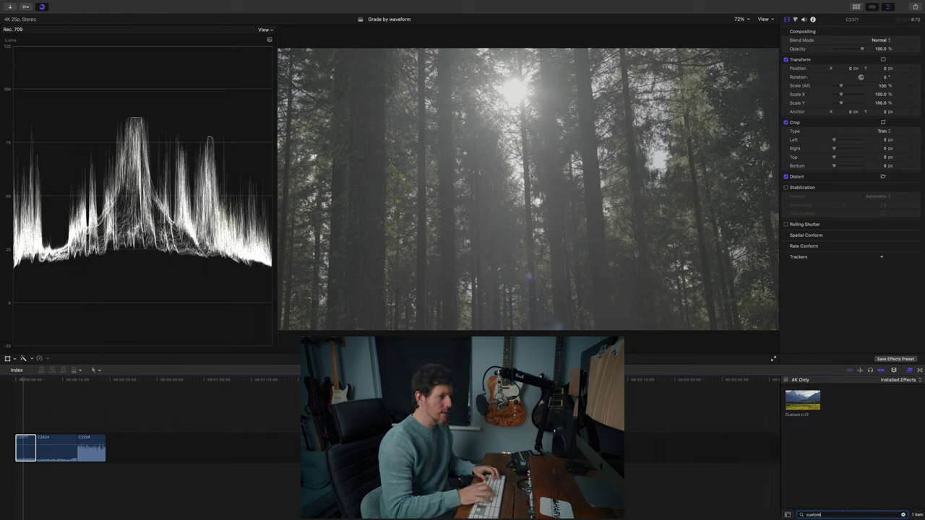
pyautogui.moveTo(806, 401); pyautogui.dragTo(26, 448)
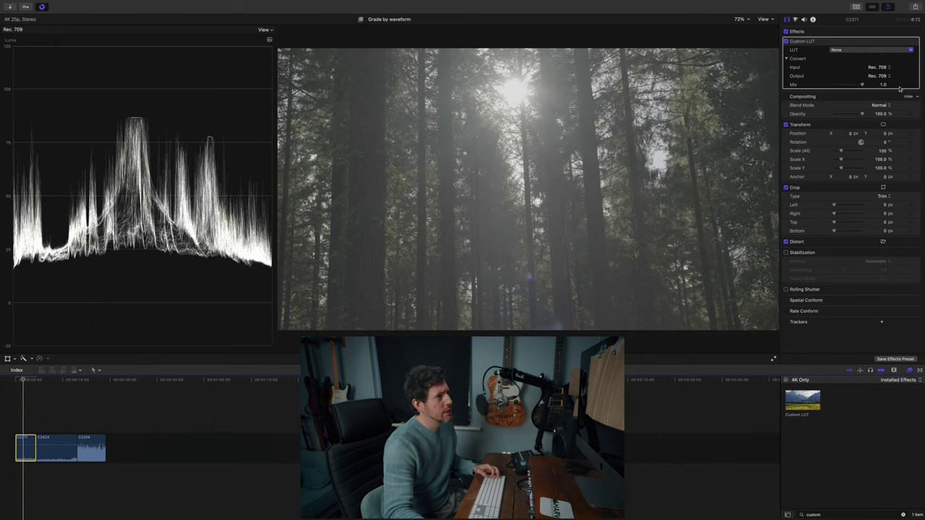
# - Load the Jamaica A7s3 Sl2sg3c Legacy LUT from the SLog2+Sgamut3cine set into the Custom LUT effect
pyautogui.click(851, 50)
pyautogui.moveTo(846, 70)
pyautogui.moveTo(816, 69)
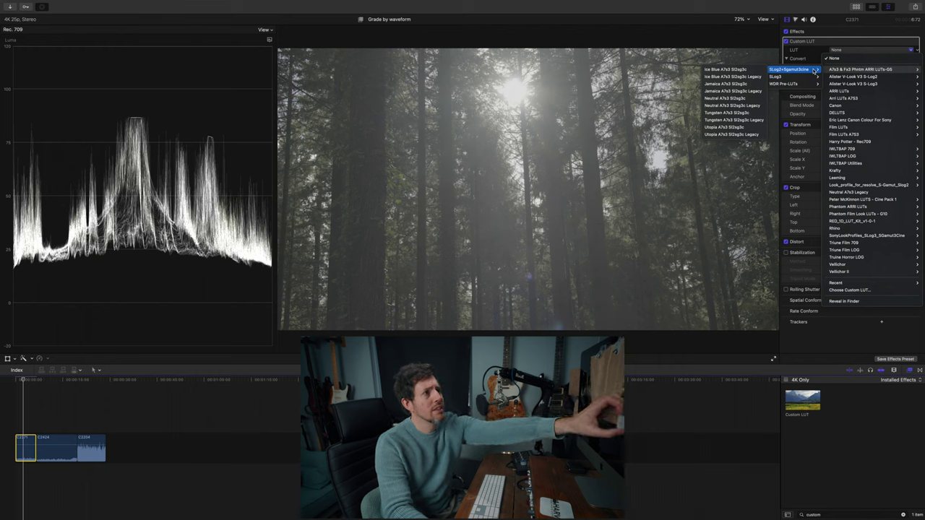
pyautogui.click(759, 90)
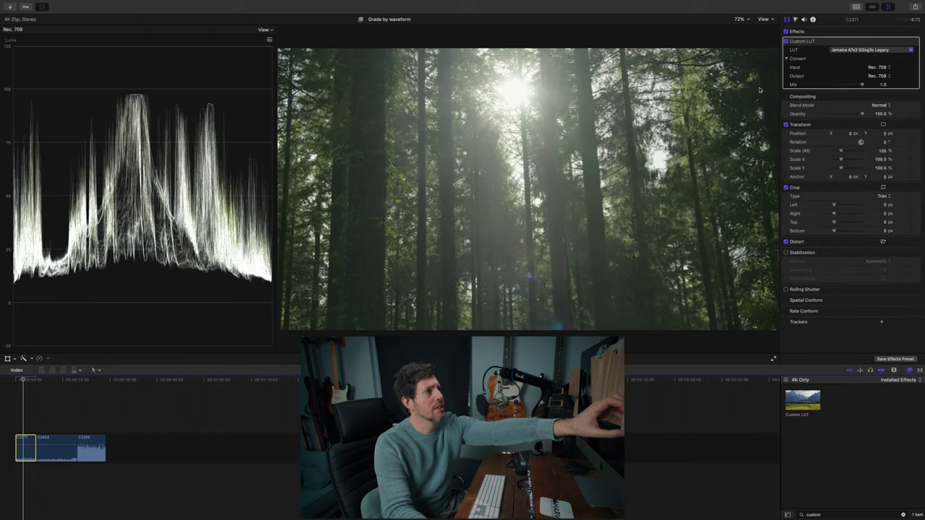
# - Set the Custom LUT effect to the Neutral A7s3_65x LUT from the SLog3 set
pyautogui.click(838, 51)
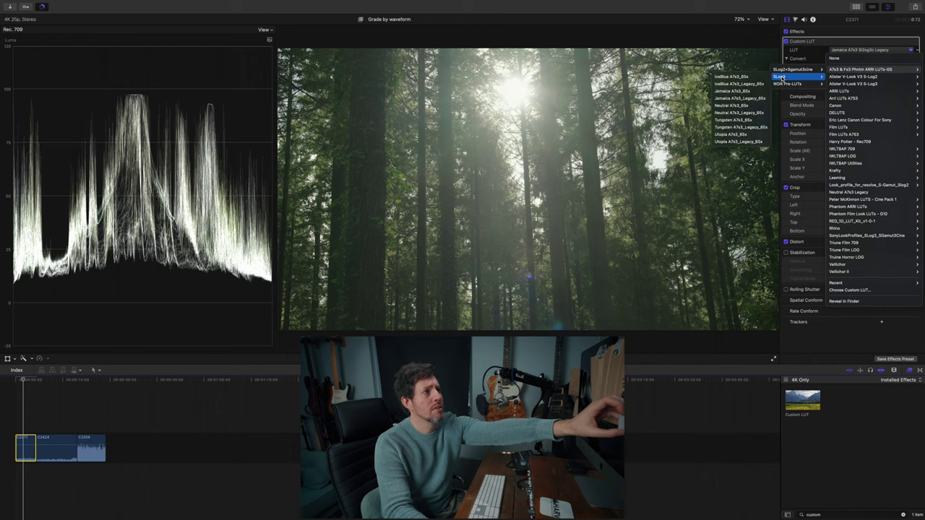
pyautogui.click(764, 107)
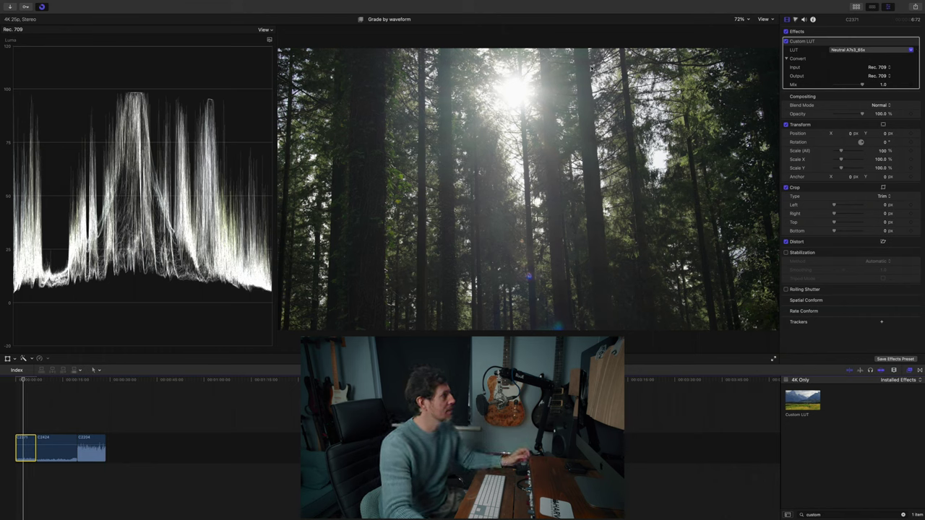
pyautogui.moveTo(129, 95)
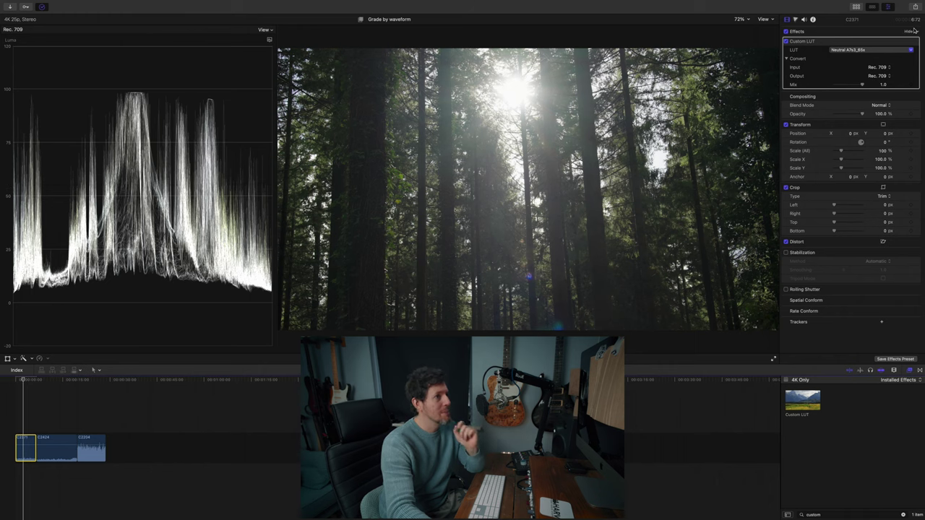
# - Add two Color Wheels corrections and one Hue/Saturation Curves correction to the clip
pyautogui.click(795, 20)
pyautogui.click(820, 32)
pyautogui.click(822, 55)
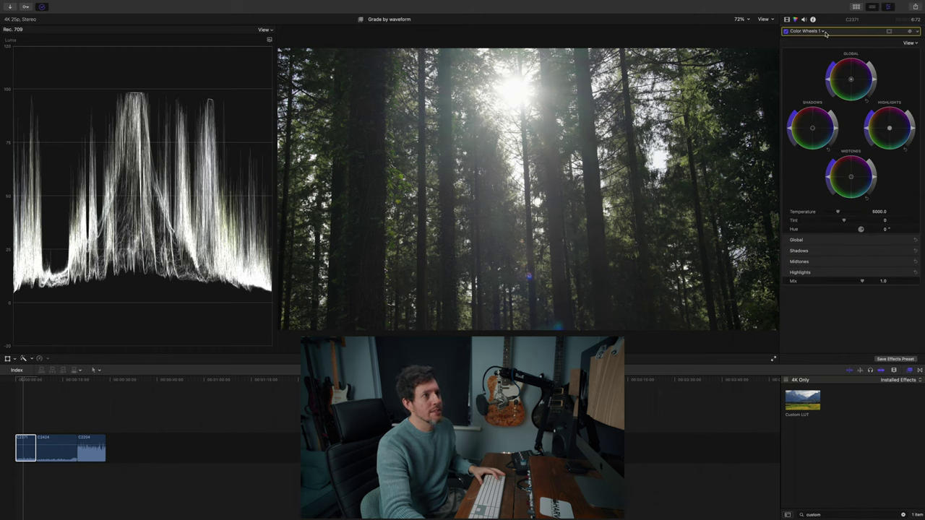
pyautogui.click(825, 33)
pyautogui.click(823, 77)
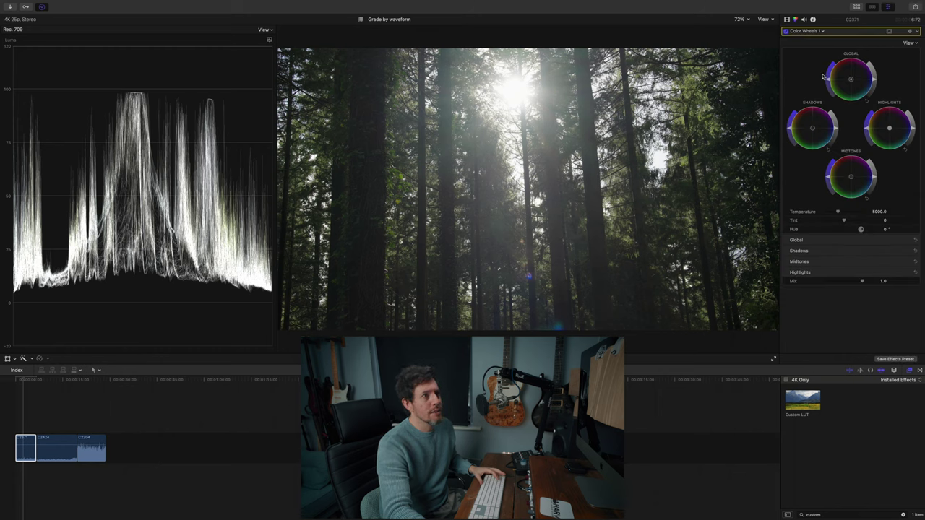
pyautogui.click(823, 31)
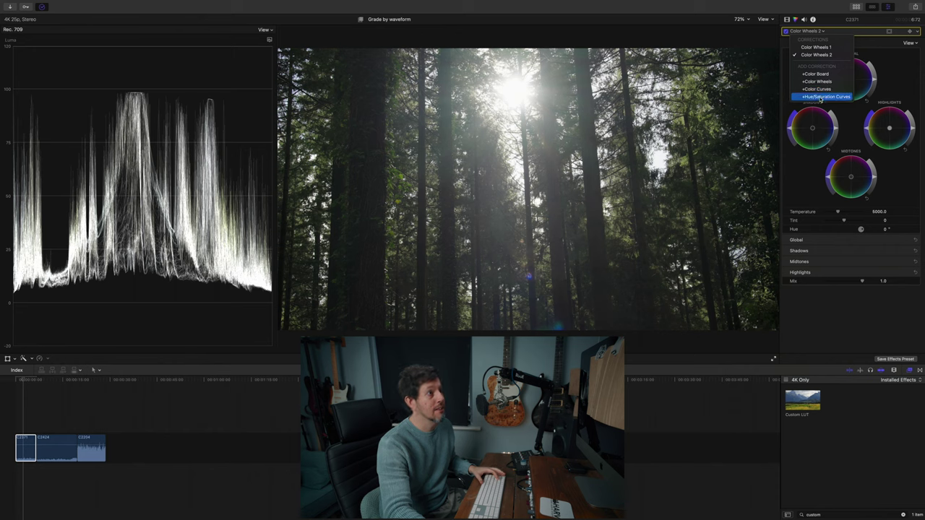
pyautogui.click(819, 96)
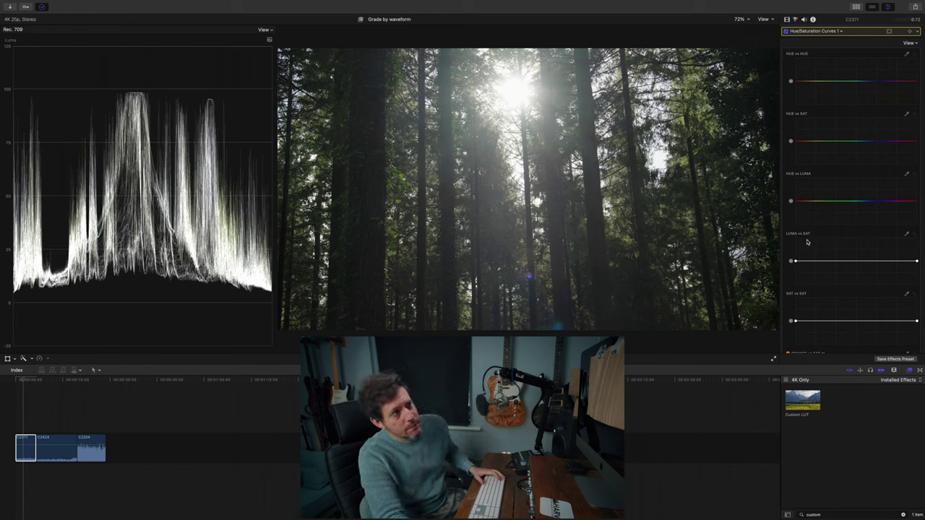
# - Roll off the Luma vs Sat curve at both ends to remove saturation from the brightest highlights and deepest shadows
pyautogui.click(896, 261)
pyautogui.moveTo(916, 261); pyautogui.dragTo(916, 284)
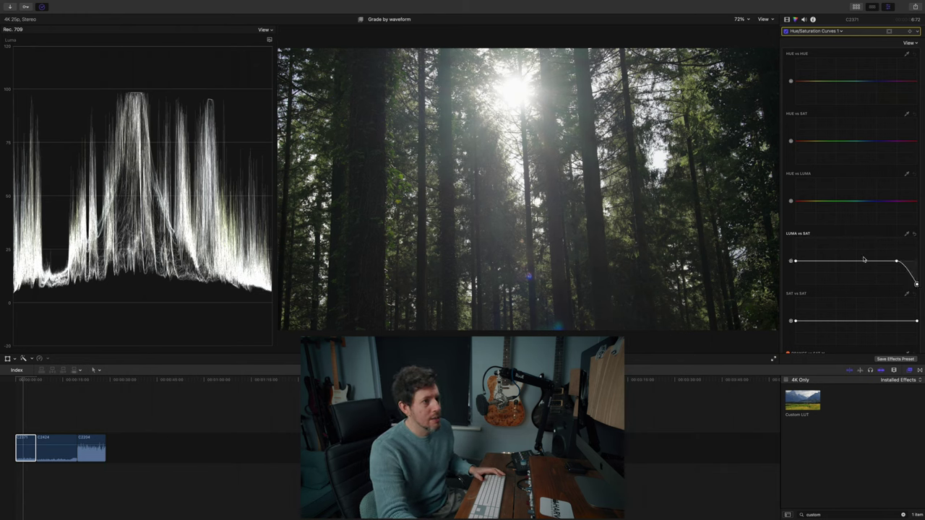
pyautogui.click(814, 261)
pyautogui.moveTo(794, 260); pyautogui.dragTo(795, 284)
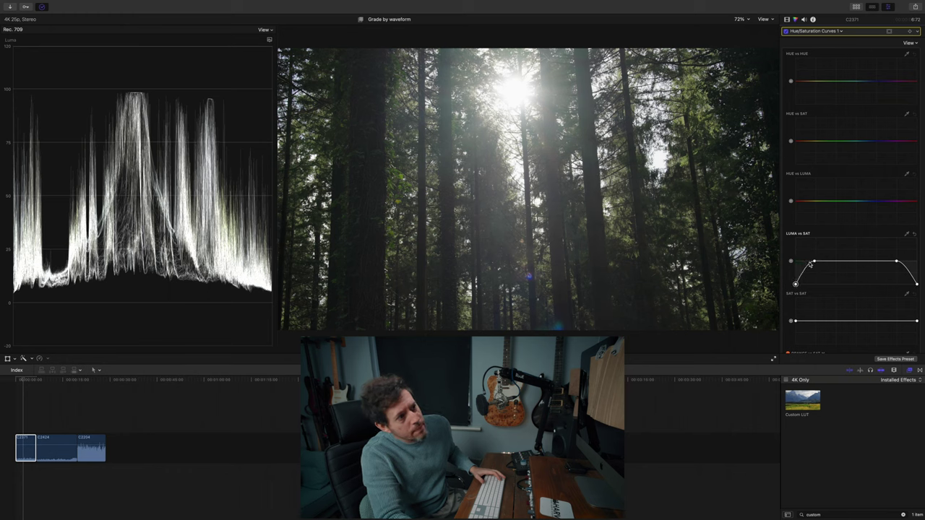
pyautogui.click(814, 261)
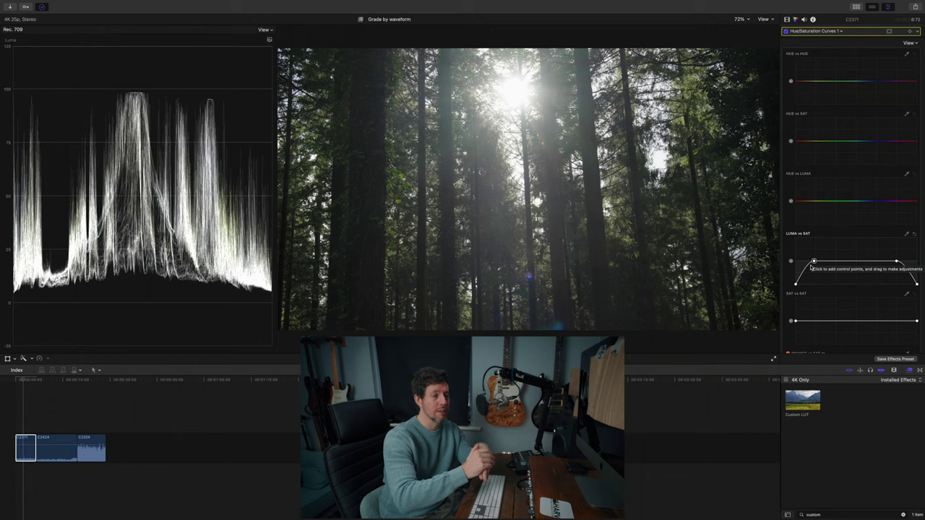
# - Place Color Wheels 1 above the Custom LUT in the effects order and slightly lower its highlights brightness
pyautogui.click(787, 20)
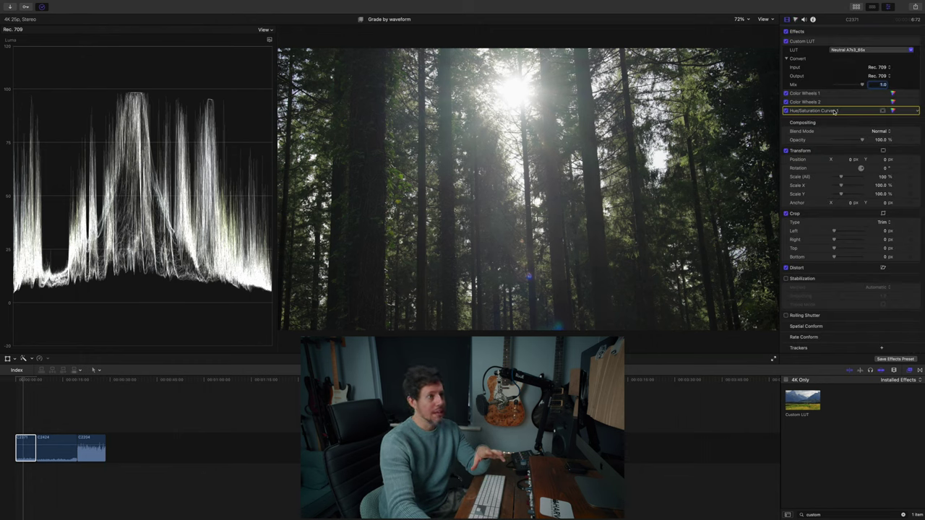
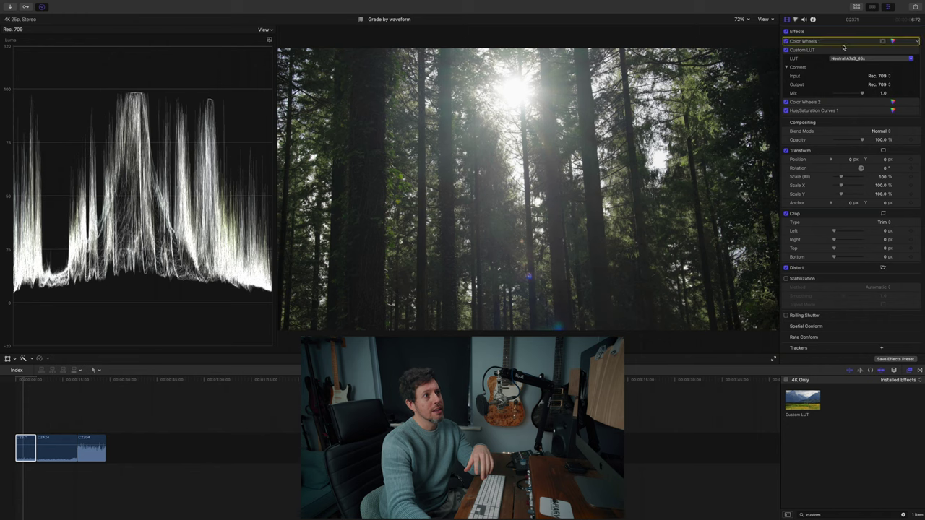
pyautogui.click(892, 41)
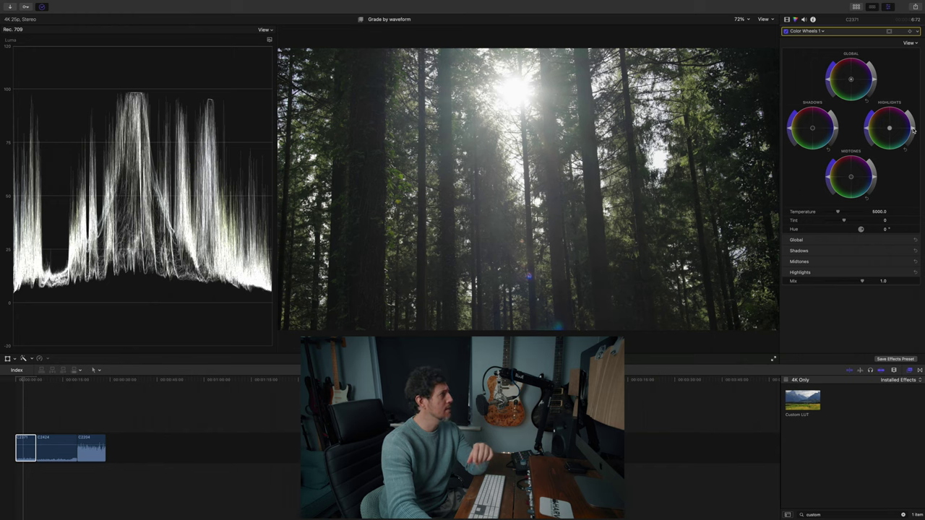
pyautogui.moveTo(914, 130)
pyautogui.mouseDown()
pyautogui.moveTo(916, 148)
pyautogui.moveTo(915, 133)
pyautogui.mouseUp()
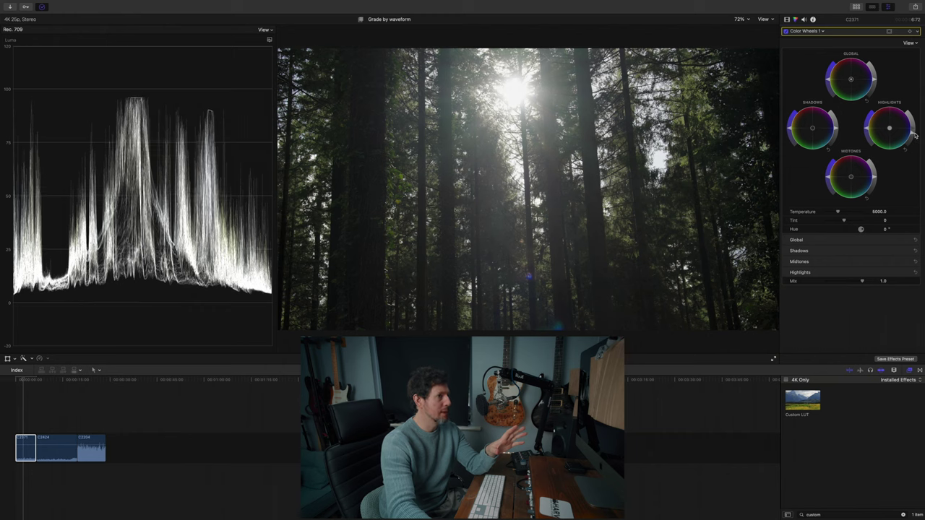
pyautogui.moveTo(915, 134); pyautogui.dragTo(914, 137)
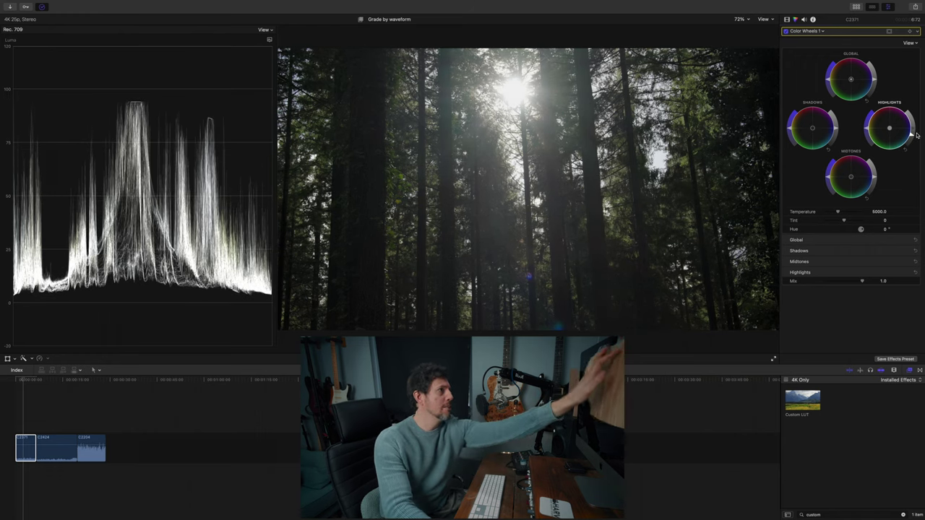
pyautogui.moveTo(912, 135); pyautogui.dragTo(914, 141)
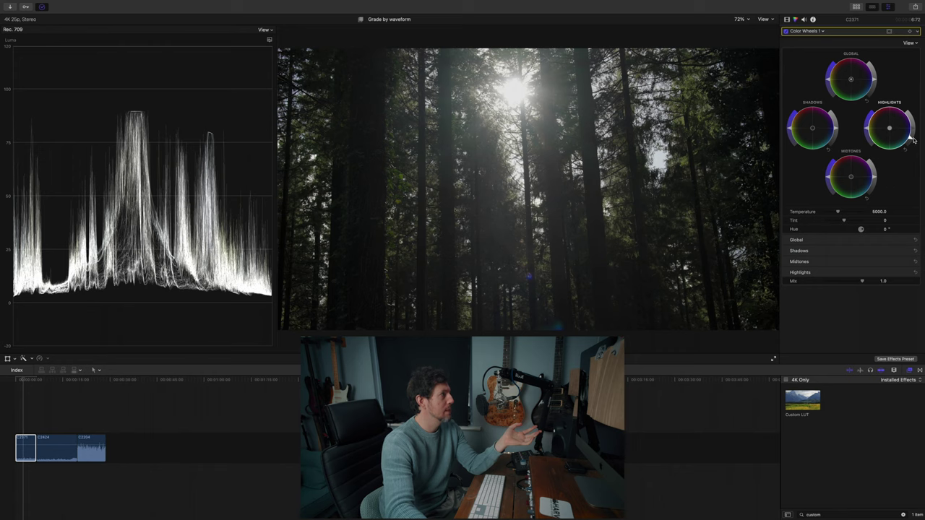
pyautogui.moveTo(912, 140); pyautogui.dragTo(911, 131)
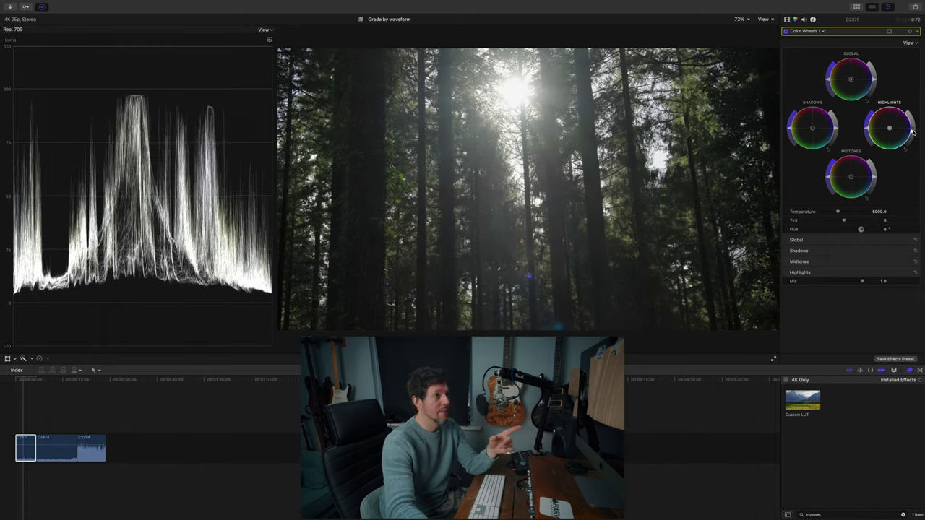
pyautogui.moveTo(912, 131); pyautogui.dragTo(913, 134)
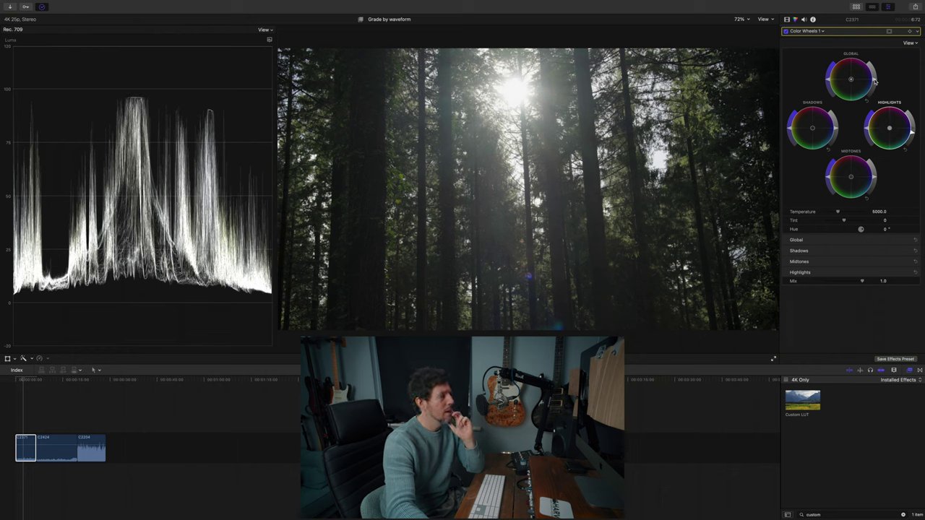
# - Try lowering the global brightness in Color Wheels 1 and bring it back up
pyautogui.moveTo(874, 82); pyautogui.dragTo(874, 86)
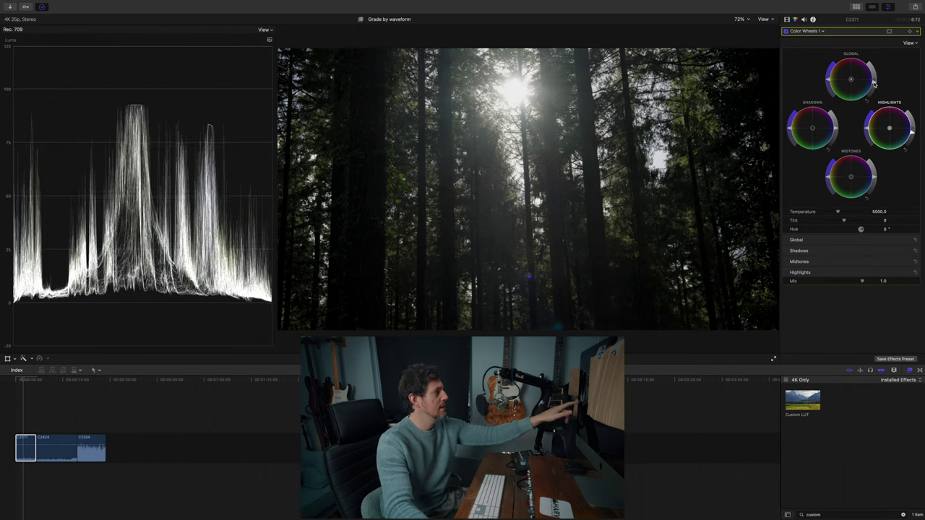
pyautogui.moveTo(874, 84); pyautogui.dragTo(876, 81)
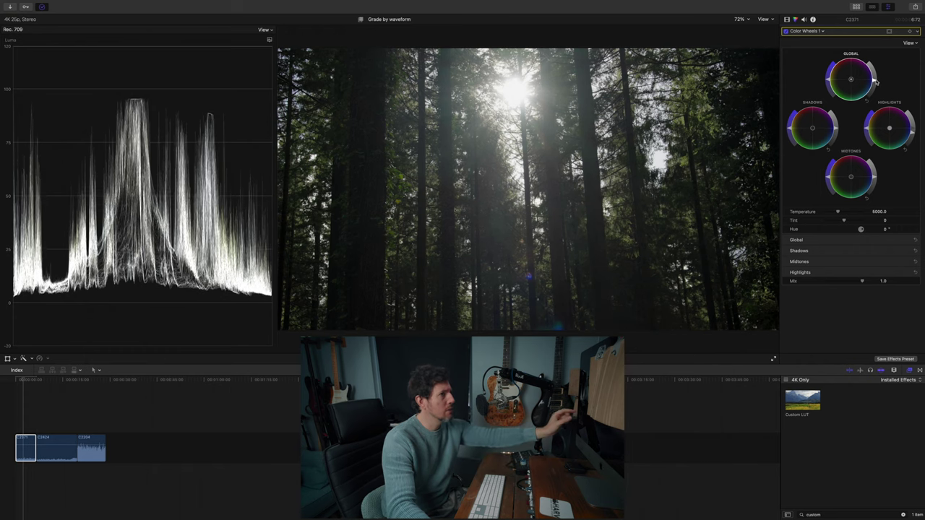
pyautogui.moveTo(875, 82); pyautogui.dragTo(876, 81)
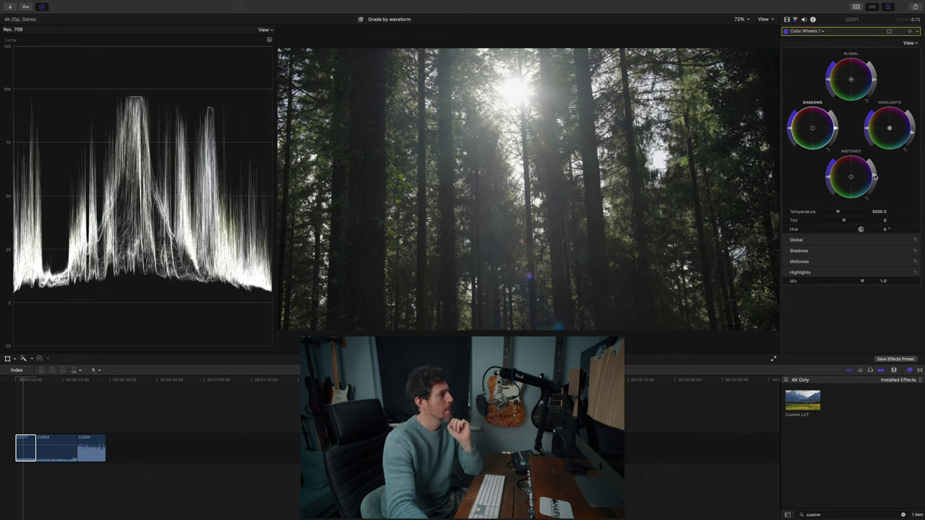
# - In Color Wheels 2, slightly lower the shadows brightness and raise the highlights until the waveform peaks near 100
pyautogui.click(787, 19)
pyautogui.click(835, 103)
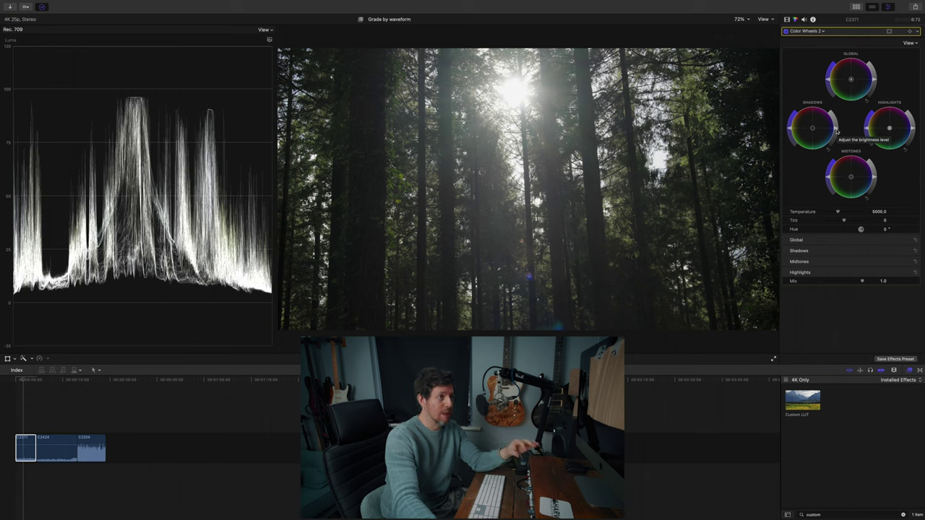
pyautogui.moveTo(836, 130); pyautogui.dragTo(836, 132)
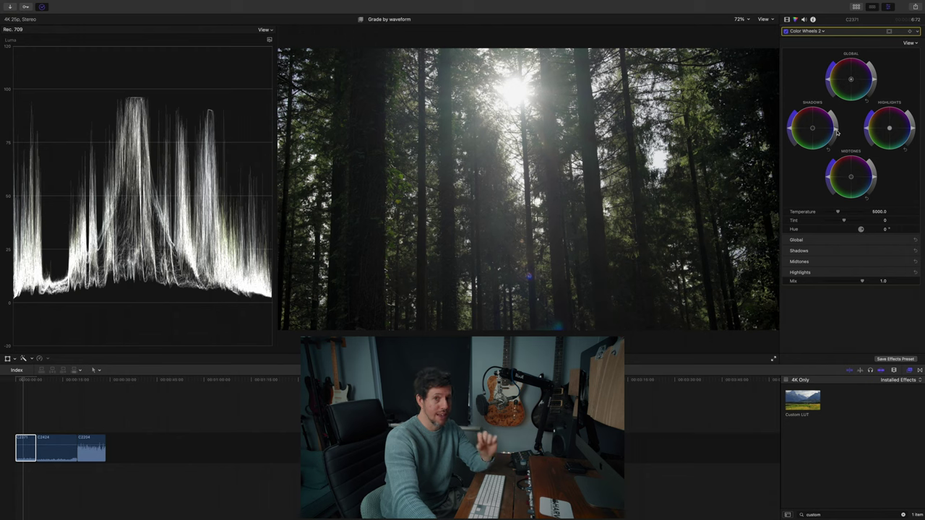
pyautogui.moveTo(837, 132); pyautogui.dragTo(837, 132)
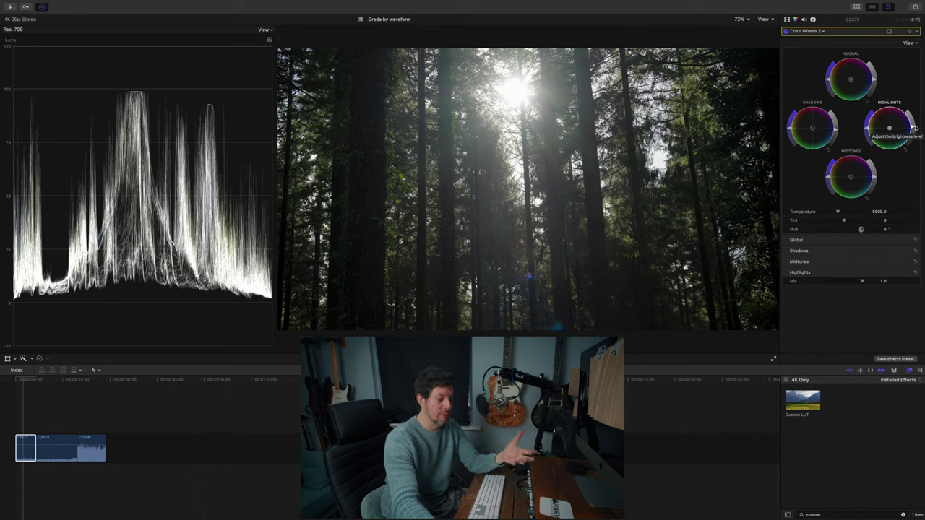
pyautogui.moveTo(914, 128); pyautogui.dragTo(913, 127)
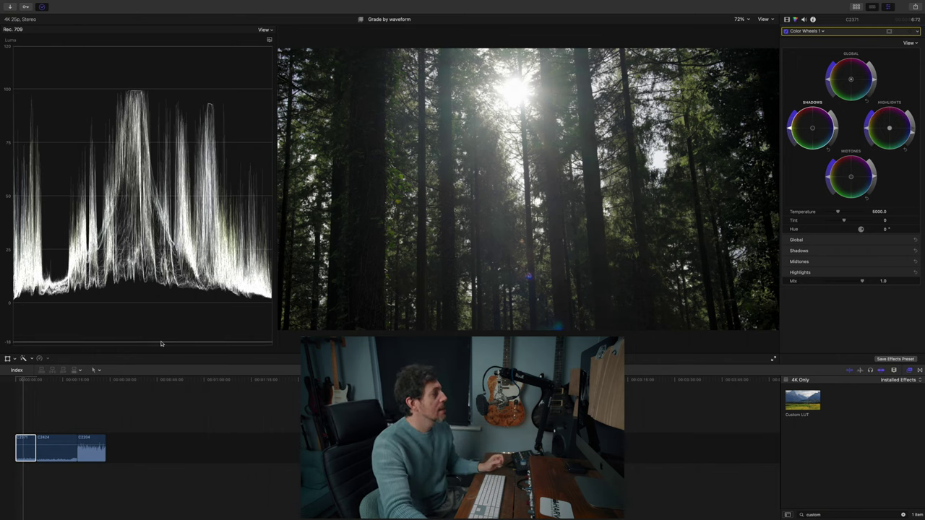
# - Undo the last correction change and redo it with the first clip selected
pyautogui.press('super+z')
pyautogui.click(30, 453)
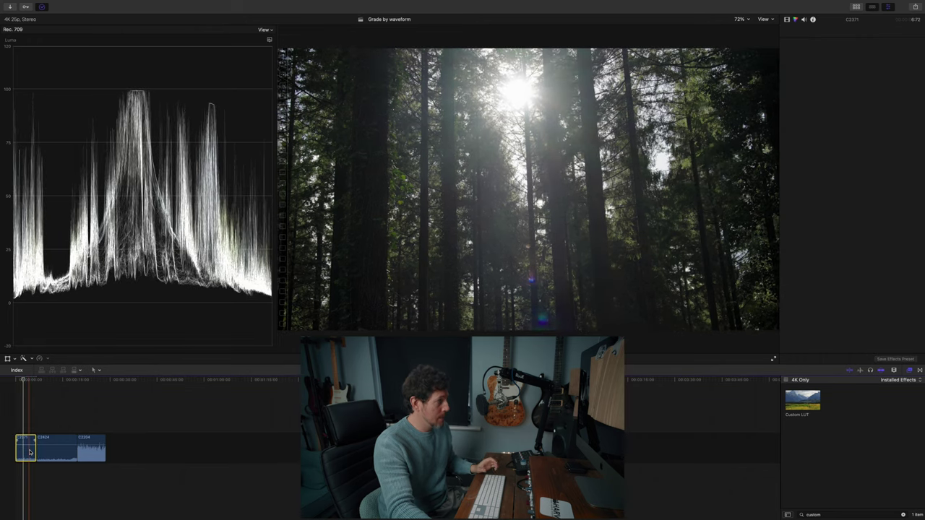
pyautogui.press('super+shift+z')
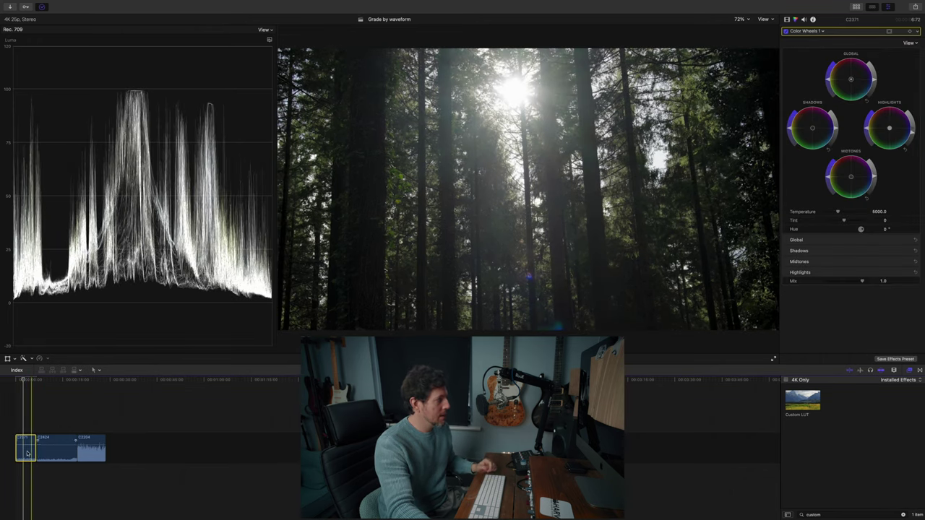
# - Reset the parameters of Color Wheels 1, Color Wheels 2 and Hue/Saturation Curves 1 on the second clip
pyautogui.click(49, 453)
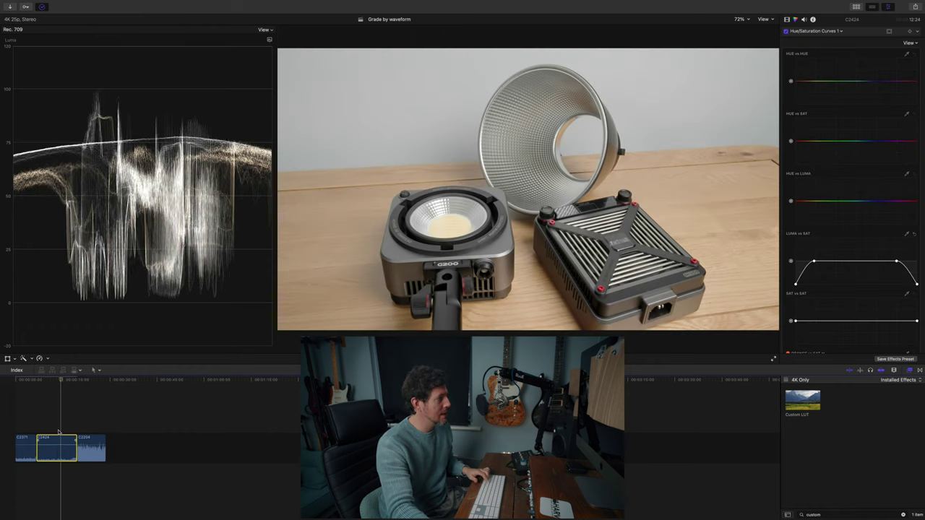
pyautogui.click(57, 453)
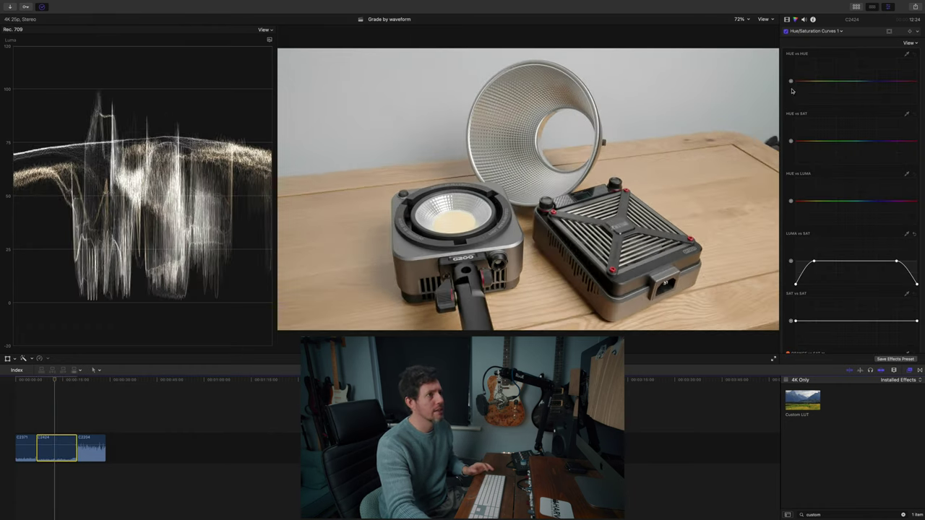
pyautogui.click(788, 20)
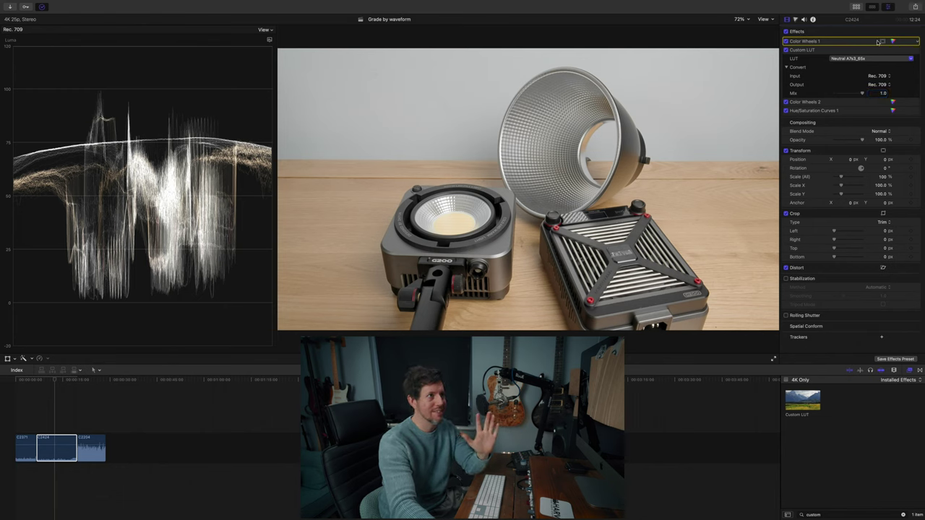
pyautogui.moveTo(918, 42); pyautogui.dragTo(919, 104)
pyautogui.click(918, 103)
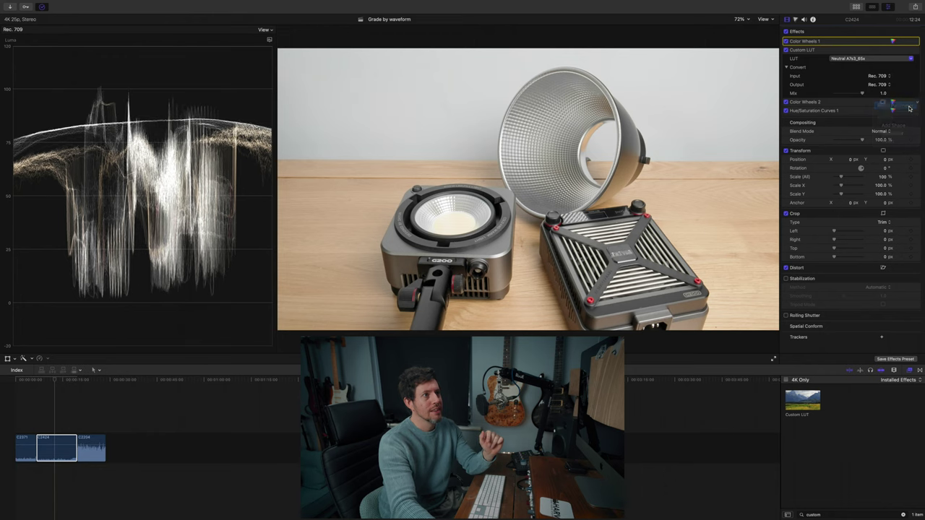
pyautogui.click(910, 116)
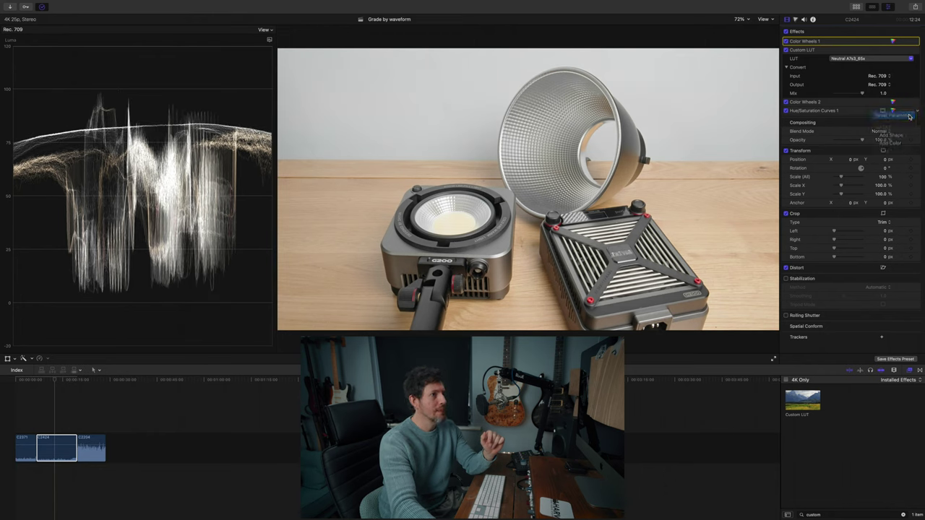
# - In the second clip's Color Wheels 1, lower global and highlights brightness and fine-tune shadows and midtones until the wall's waveform trace peaks at about 65
pyautogui.click(824, 52)
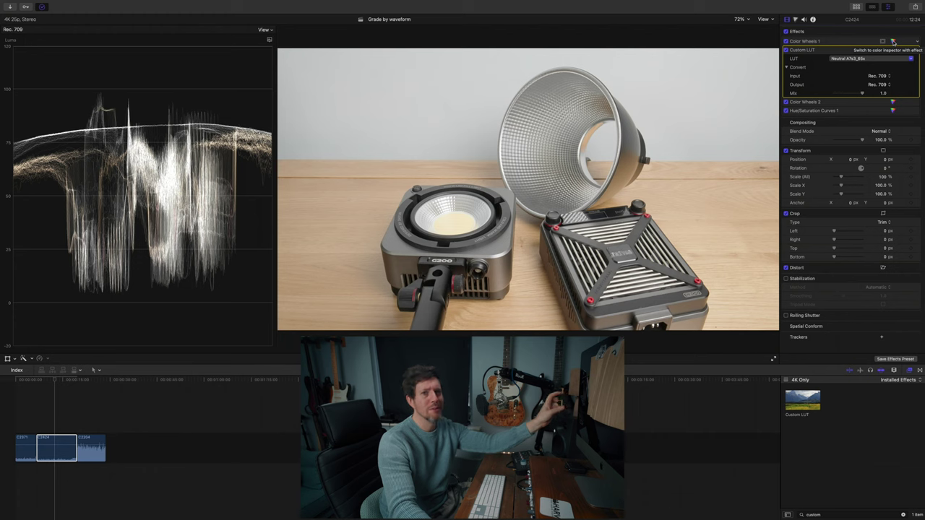
pyautogui.click(893, 42)
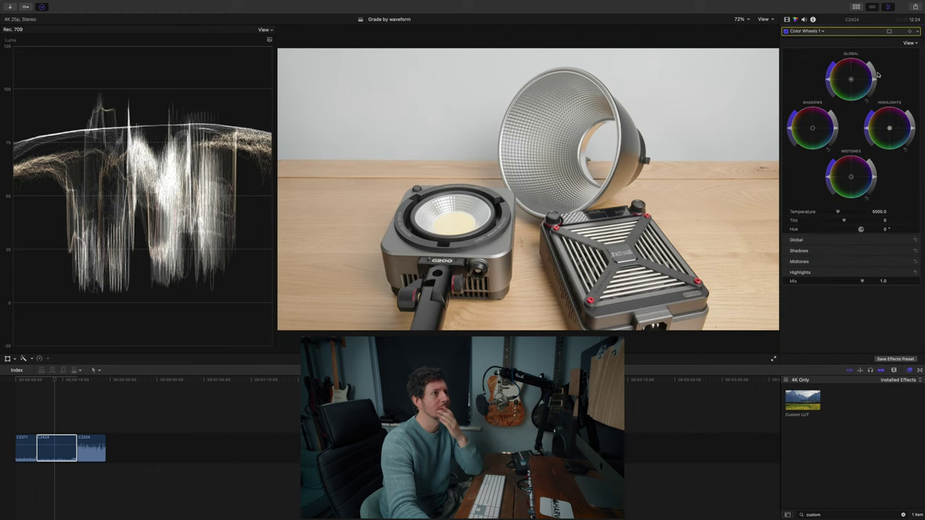
pyautogui.moveTo(874, 82); pyautogui.dragTo(875, 84)
pyautogui.moveTo(155, 106); pyautogui.dragTo(16, 164)
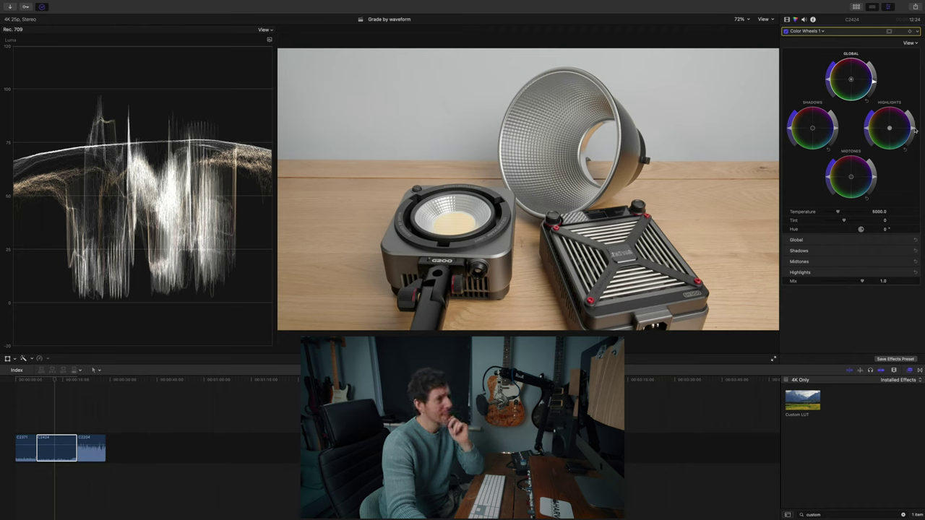
pyautogui.moveTo(913, 129); pyautogui.dragTo(914, 129)
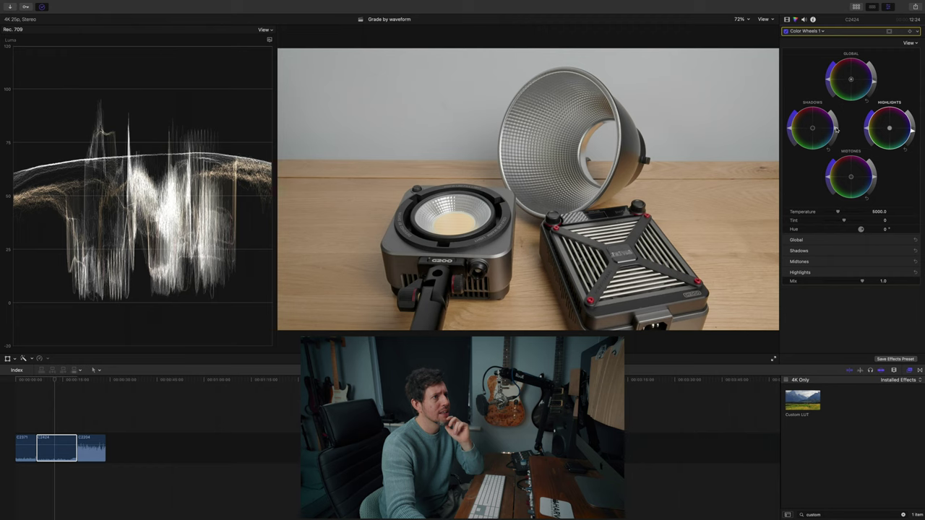
pyautogui.moveTo(835, 130); pyautogui.dragTo(836, 133)
pyautogui.moveTo(875, 179); pyautogui.dragTo(874, 175)
pyautogui.moveTo(874, 84); pyautogui.dragTo(877, 87)
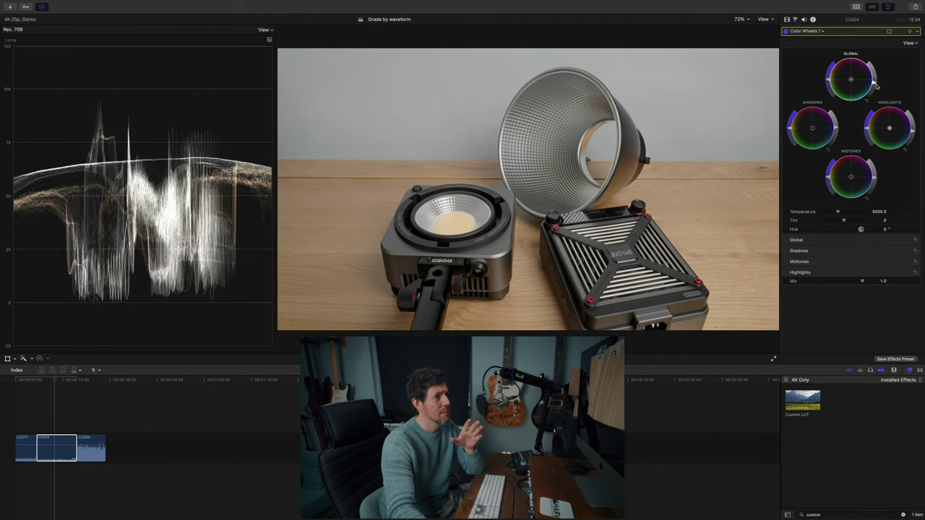
# - In the second clip's Color Wheels 2, slightly raise the highlights brightness and lower the midtones brightness
pyautogui.click(821, 32)
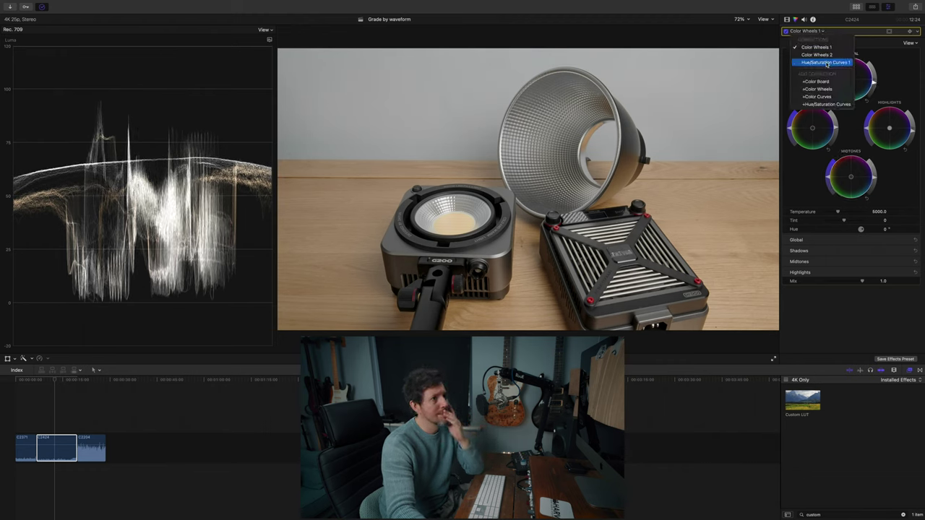
pyautogui.click(823, 27)
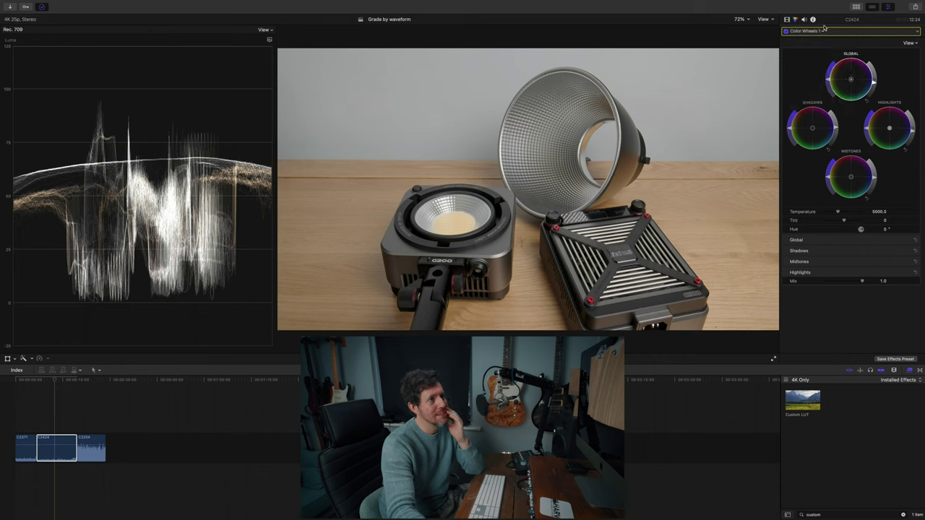
pyautogui.click(787, 19)
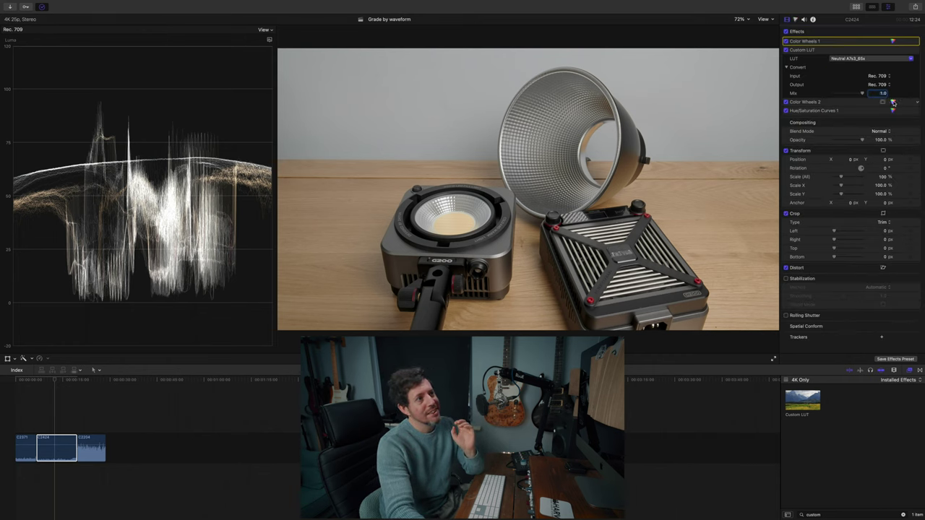
pyautogui.click(893, 102)
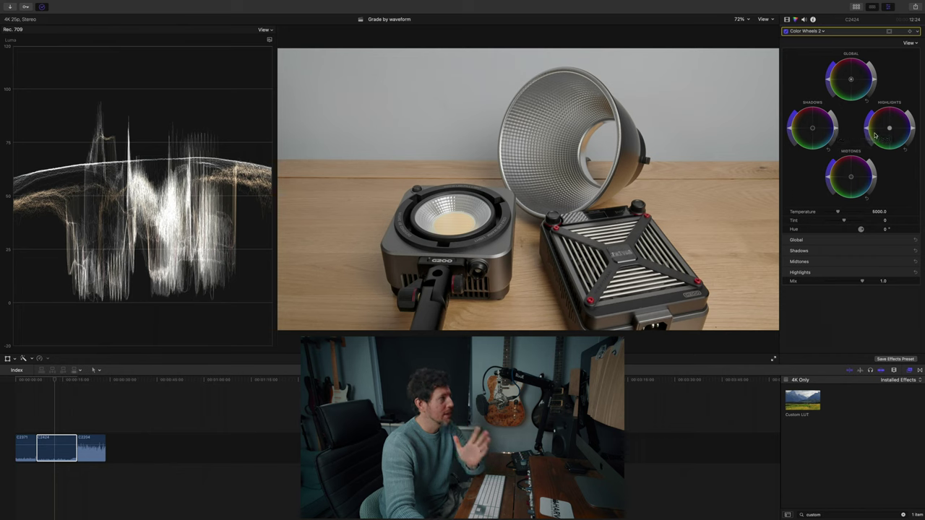
pyautogui.moveTo(914, 130); pyautogui.dragTo(914, 130)
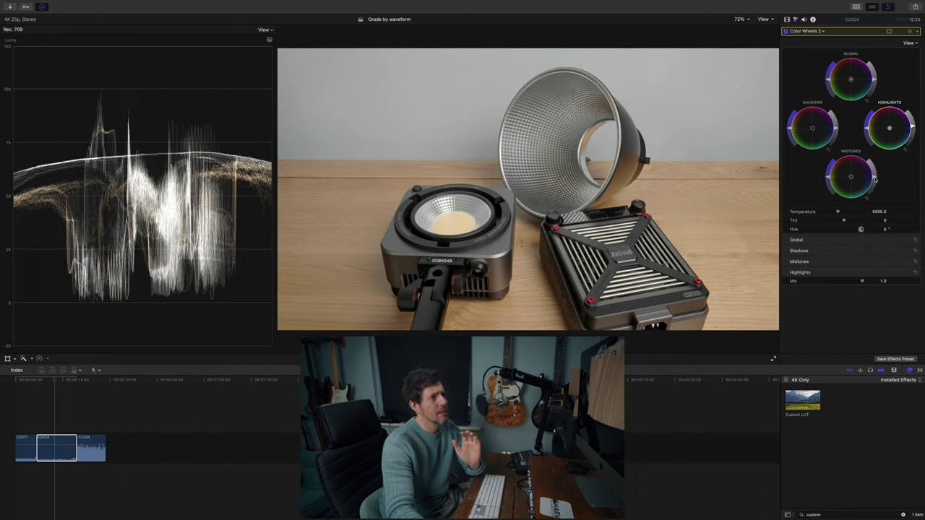
pyautogui.moveTo(874, 179); pyautogui.dragTo(874, 185)
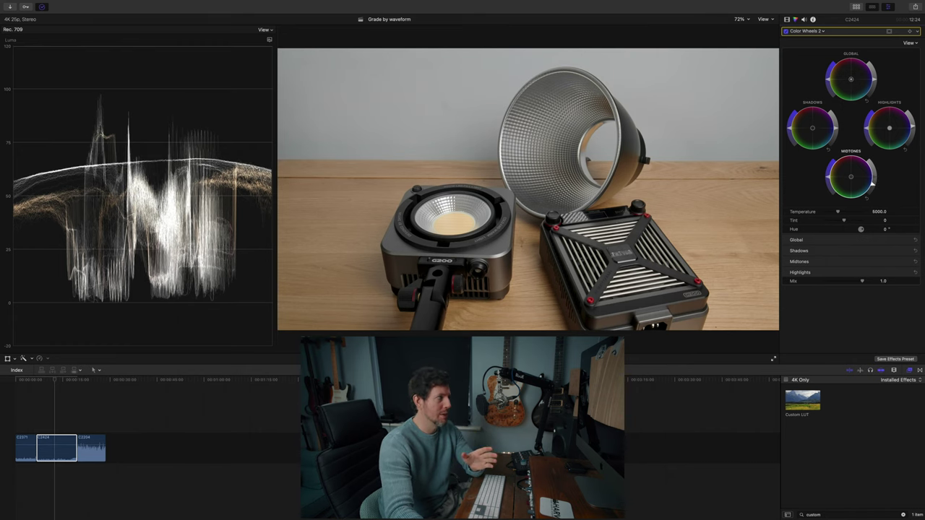
# - On the third clip, add two points to the Luma vs Sat curve and pull both ends down to desaturate the darkest and brightest tones
pyautogui.click(61, 444)
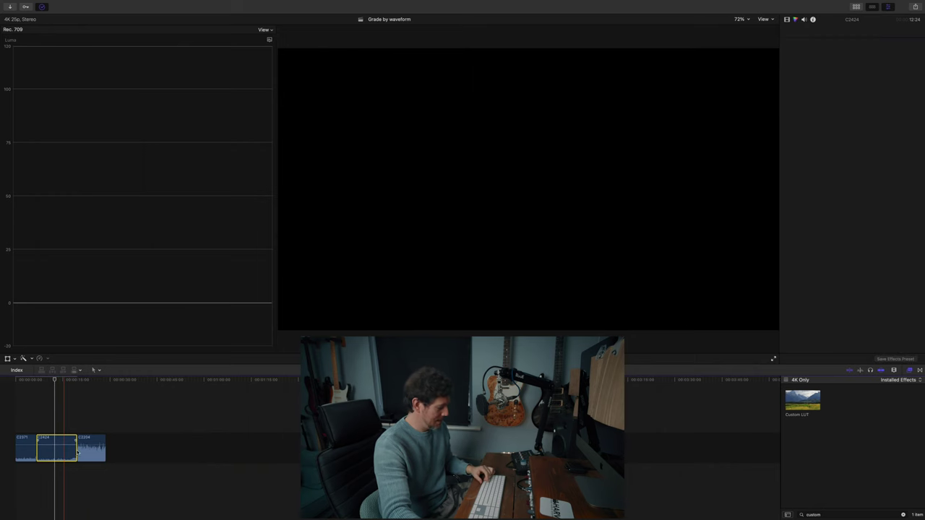
pyautogui.click(91, 453)
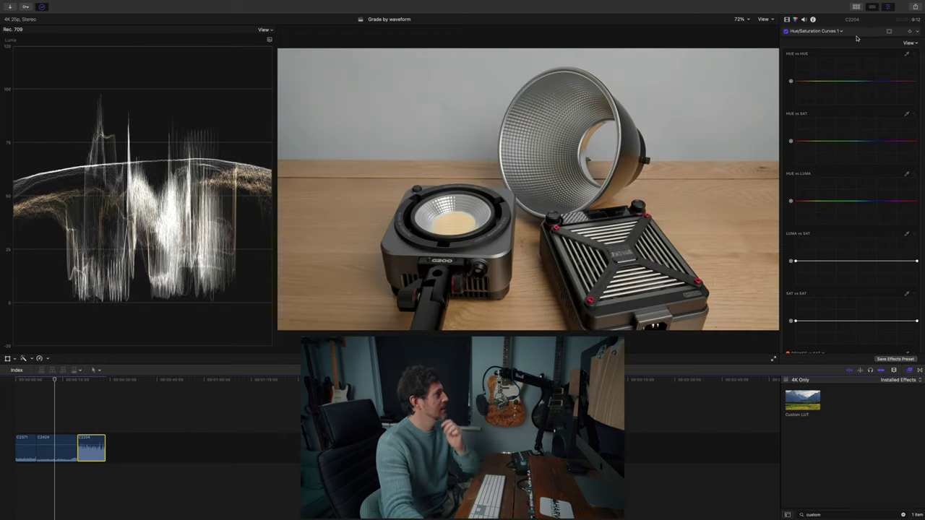
pyautogui.click(92, 380)
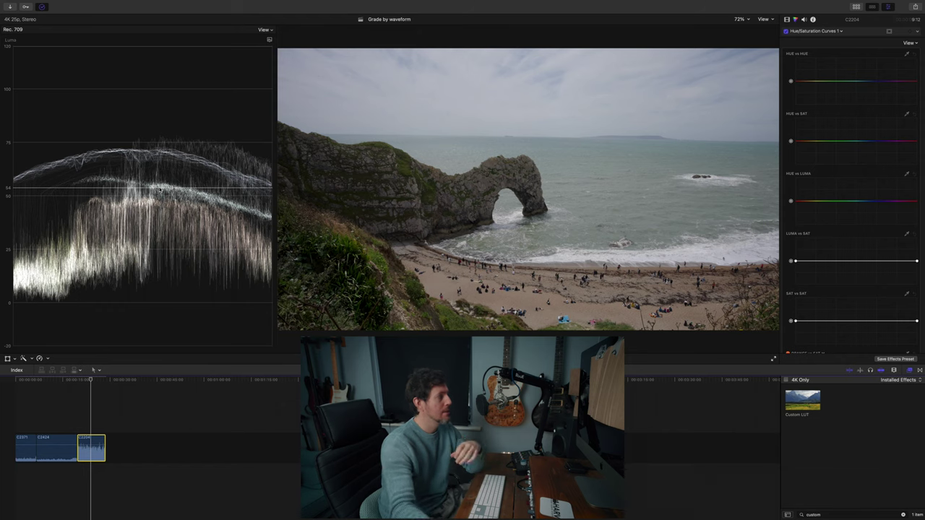
pyautogui.moveTo(161, 189); pyautogui.dragTo(104, 229)
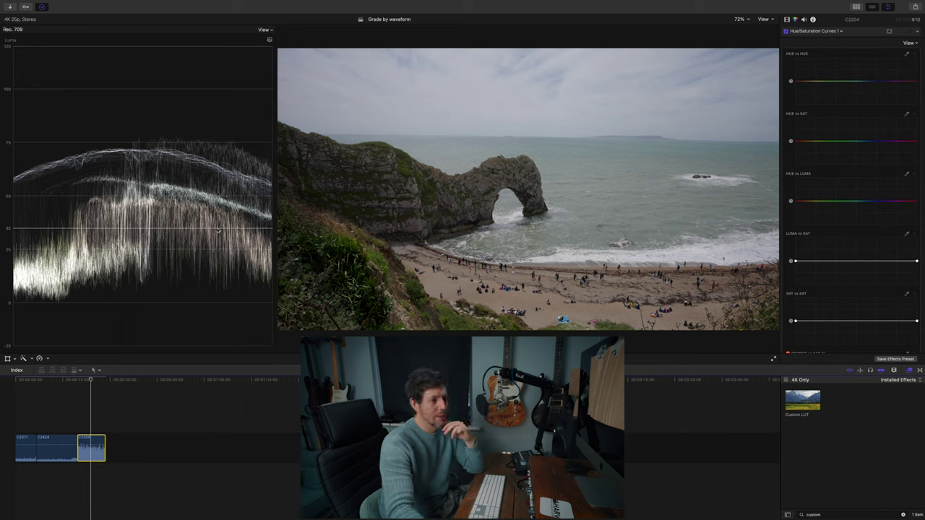
pyautogui.click(901, 261)
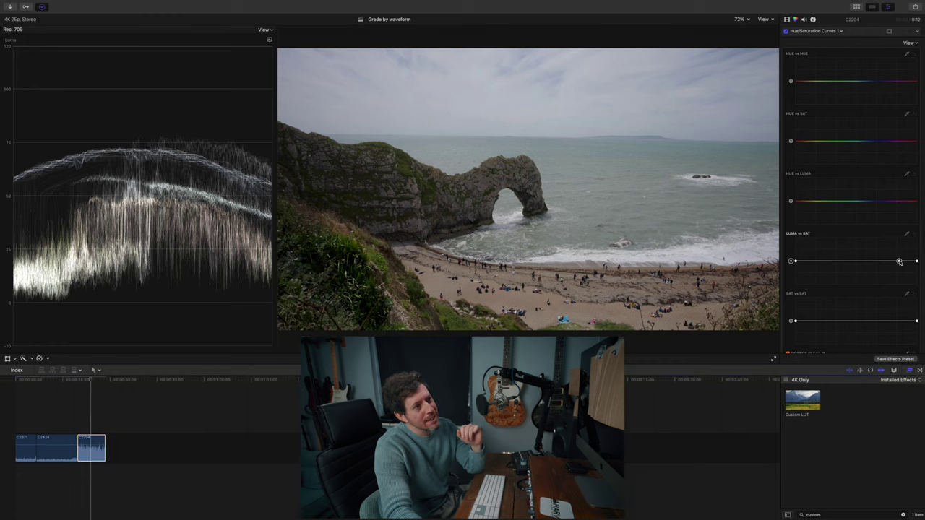
pyautogui.moveTo(916, 261); pyautogui.dragTo(916, 284)
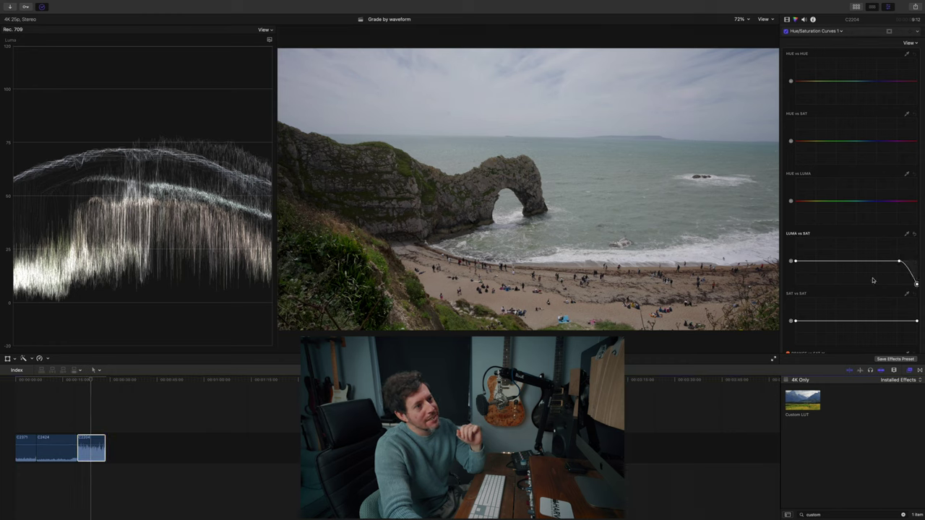
pyautogui.click(816, 261)
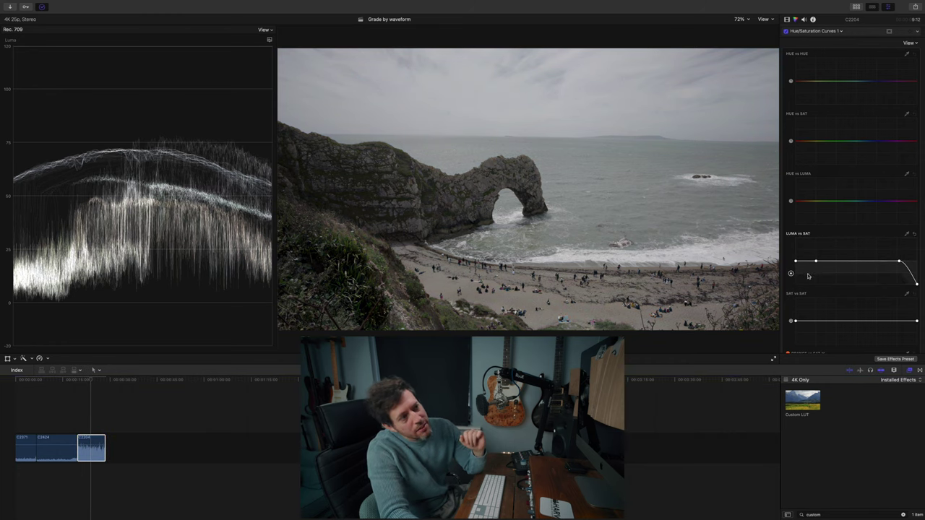
pyautogui.moveTo(796, 261); pyautogui.dragTo(795, 284)
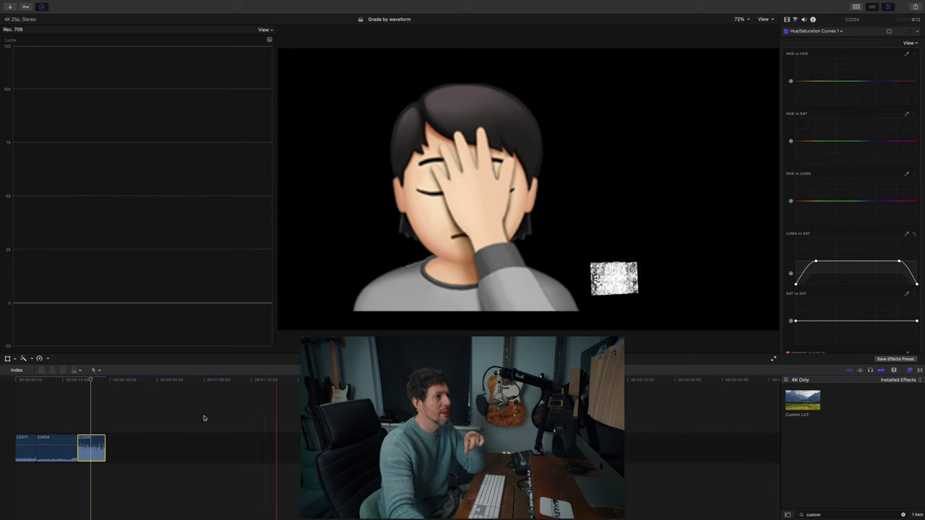
# - Rebuild the second clip's Luma vs Sat curve with two inner points and both ends pulled down
pyautogui.click(58, 448)
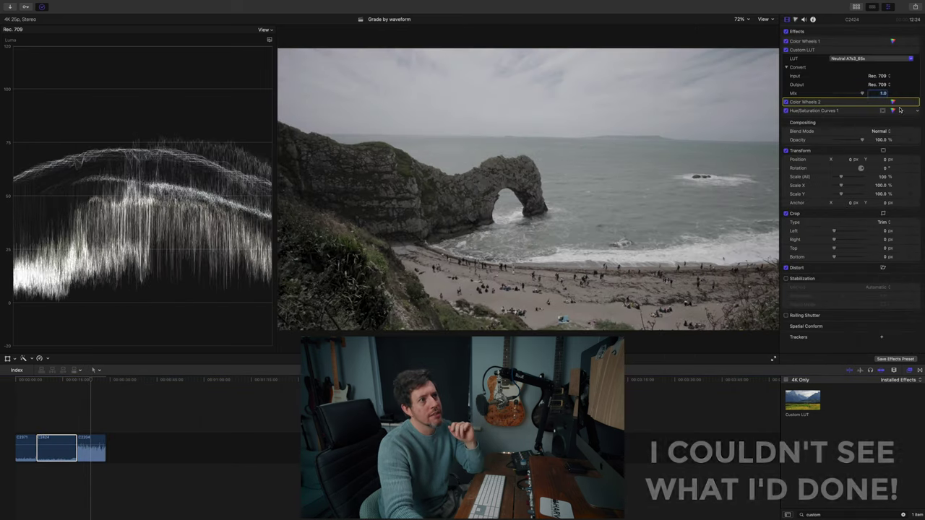
pyautogui.click(898, 261)
pyautogui.moveTo(916, 261); pyautogui.dragTo(916, 284)
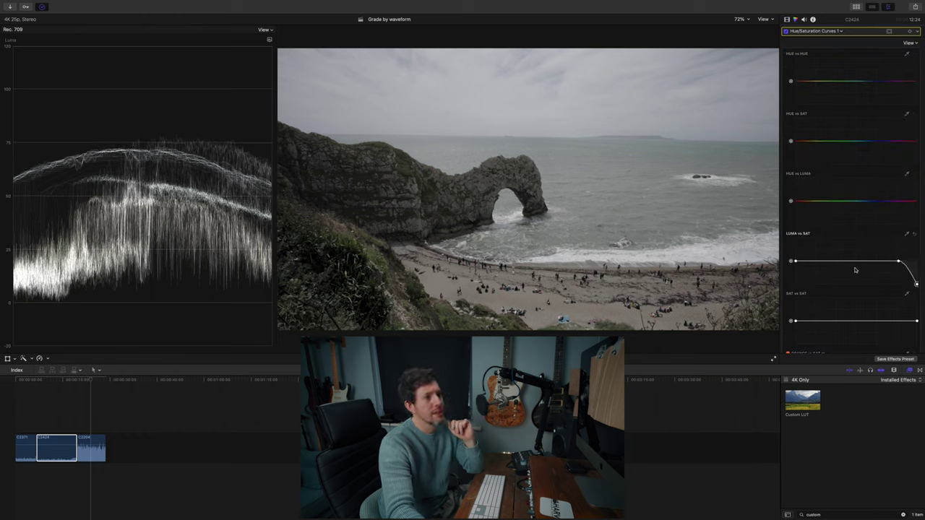
pyautogui.click(815, 261)
pyautogui.moveTo(797, 261); pyautogui.dragTo(795, 283)
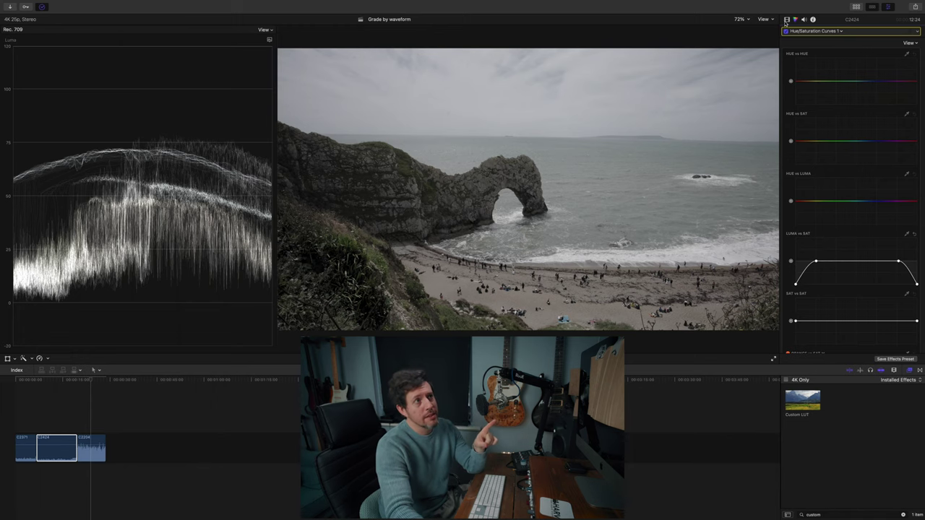
# - In the third clip's Color Wheels 1, bring the highlights, global and midtones brightness back up to neutral
pyautogui.click(91, 457)
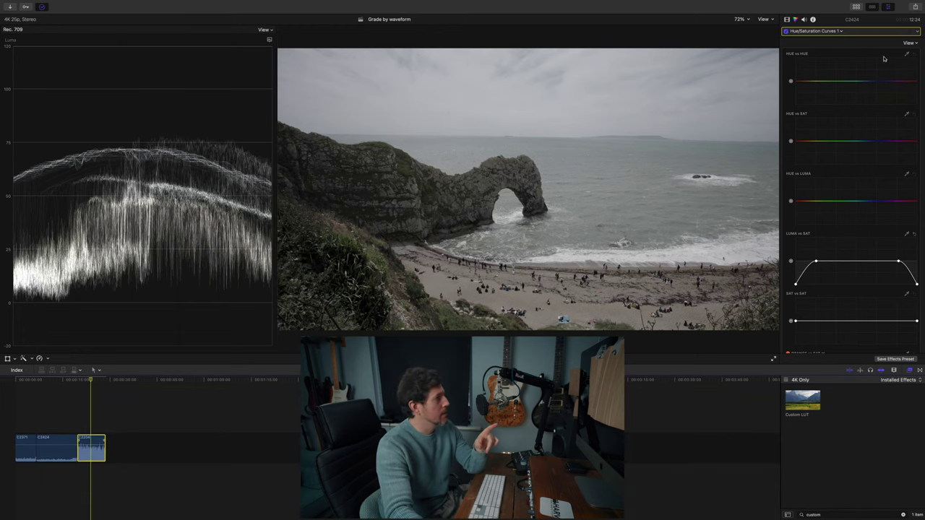
pyautogui.click(787, 20)
pyautogui.click(847, 43)
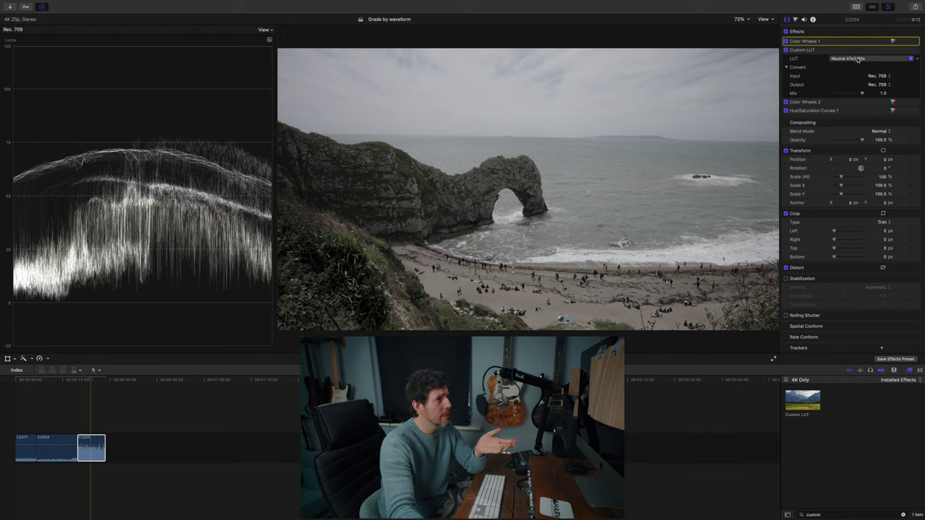
pyautogui.click(892, 43)
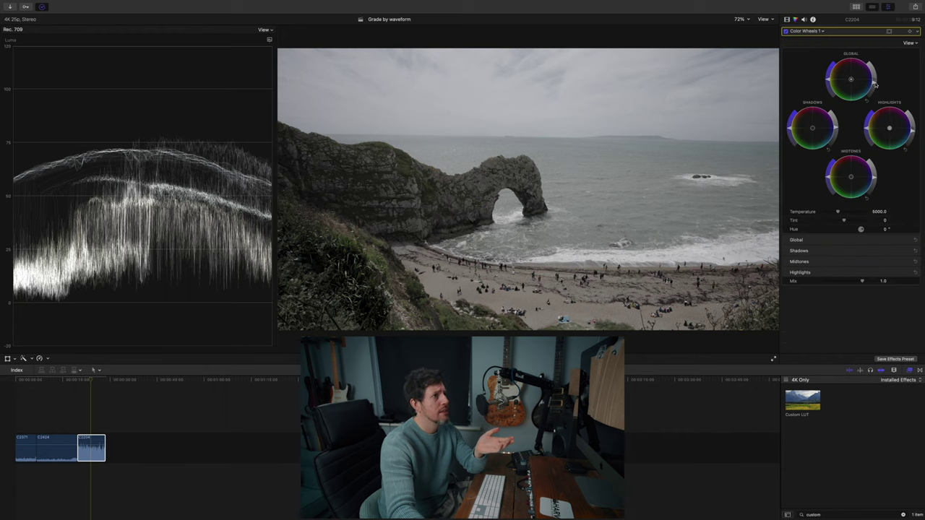
pyautogui.moveTo(913, 132); pyautogui.dragTo(873, 77)
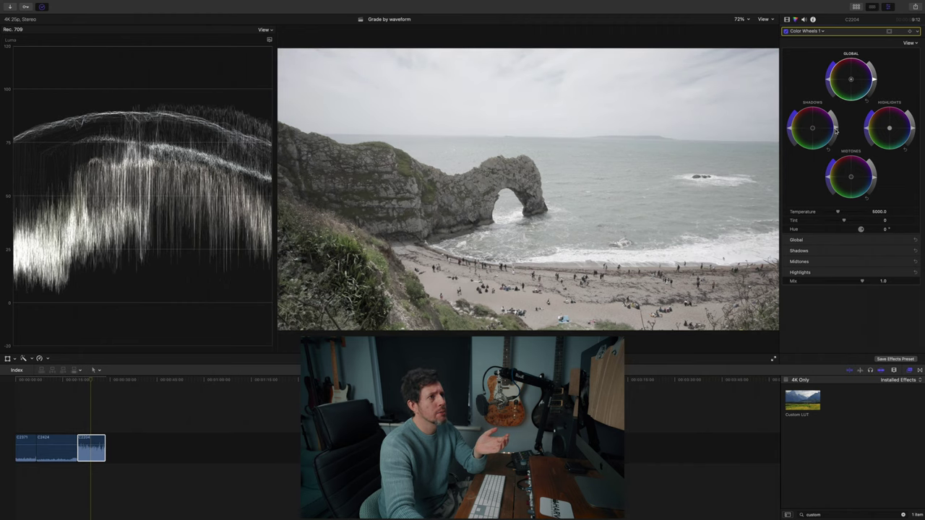
pyautogui.moveTo(874, 182); pyautogui.dragTo(874, 179)
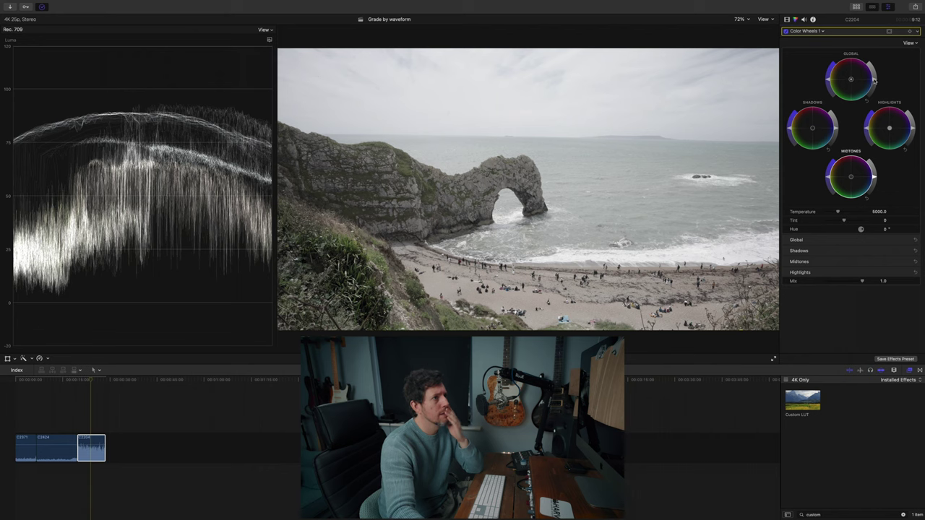
# - Slightly lower the global and highlights brightness in the third clip's Color Wheels 1, and raise the shadows a little
pyautogui.moveTo(874, 81); pyautogui.dragTo(874, 85)
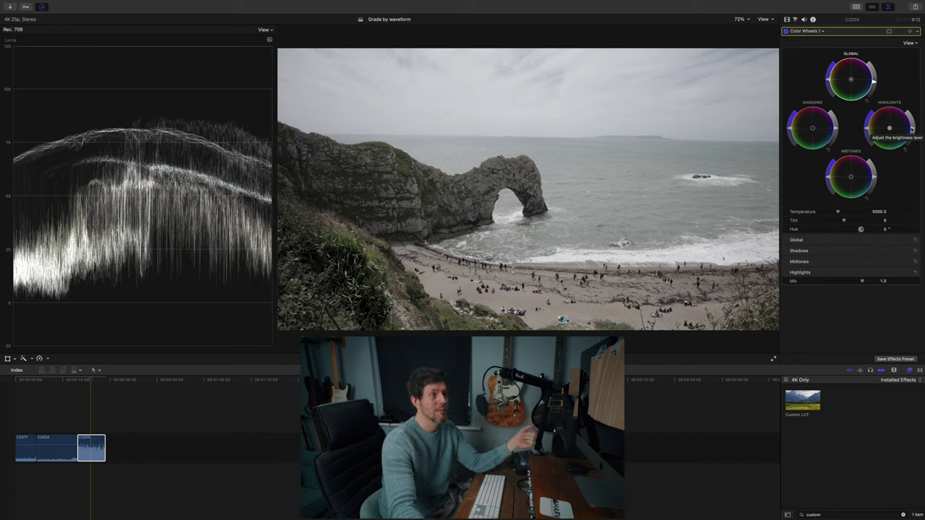
pyautogui.moveTo(912, 129); pyautogui.dragTo(912, 133)
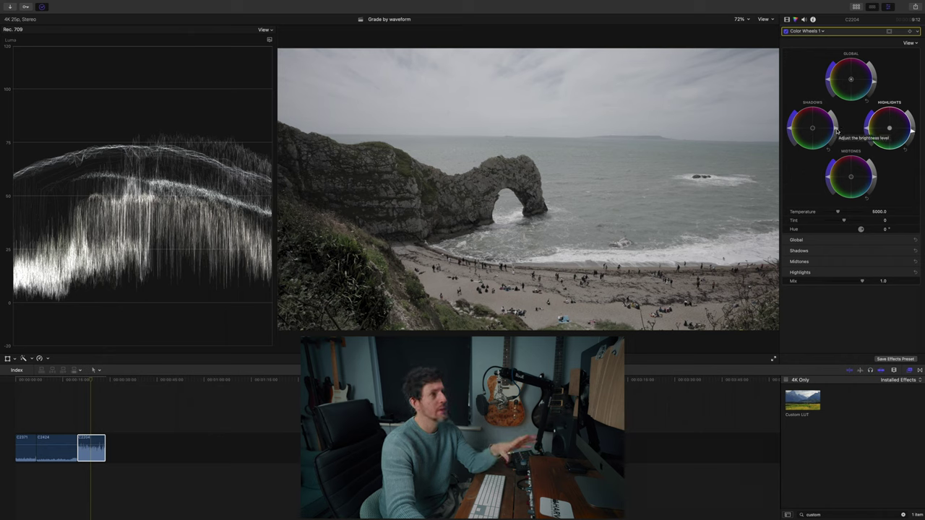
pyautogui.moveTo(836, 130); pyautogui.dragTo(838, 129)
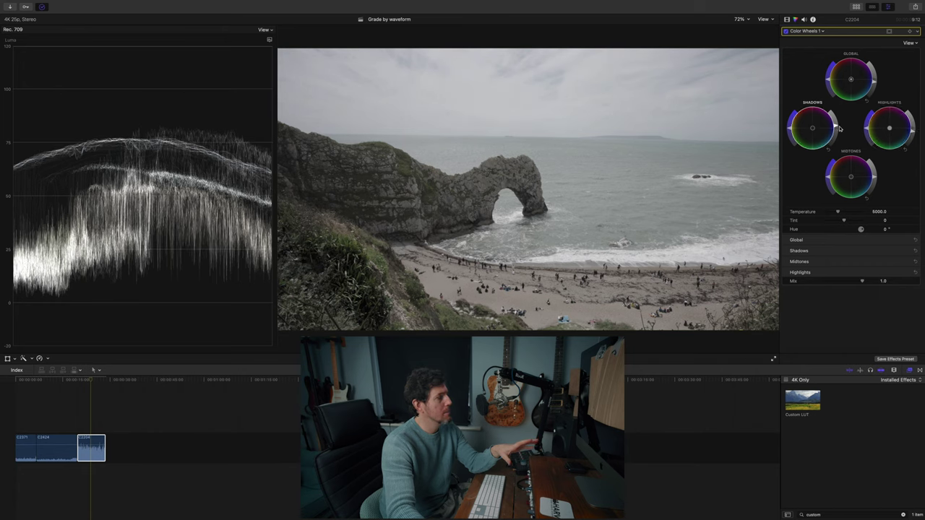
# - Slightly lower the highlights and midtones brightness in the third clip's Color Wheels 1
pyautogui.moveTo(911, 133); pyautogui.dragTo(912, 133)
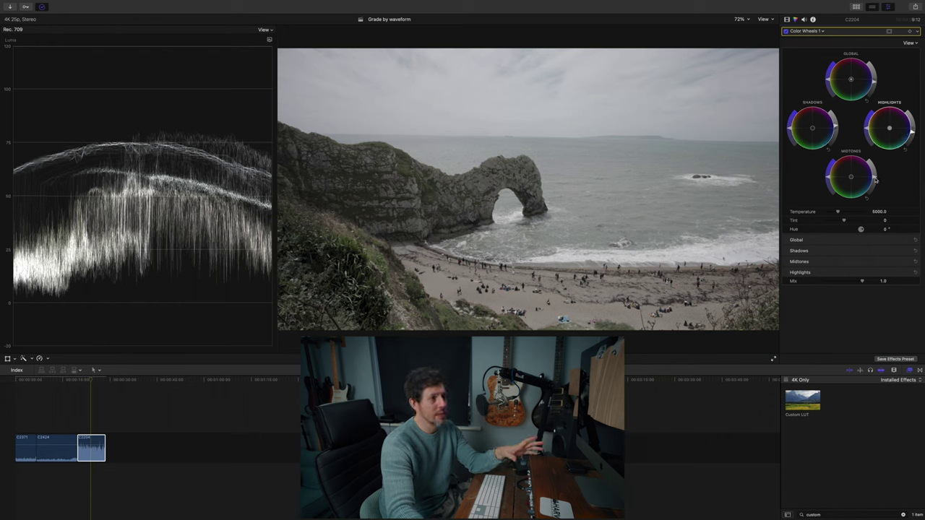
pyautogui.moveTo(875, 181); pyautogui.dragTo(875, 183)
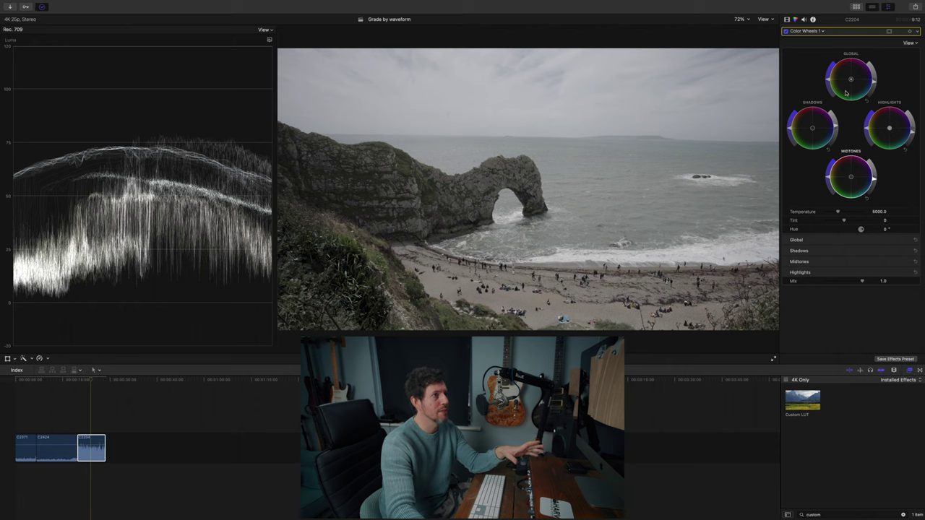
# - In the third clip's Color Wheels 2, raise the highlights brightness and fine-tune the midtones brightness
pyautogui.click(786, 19)
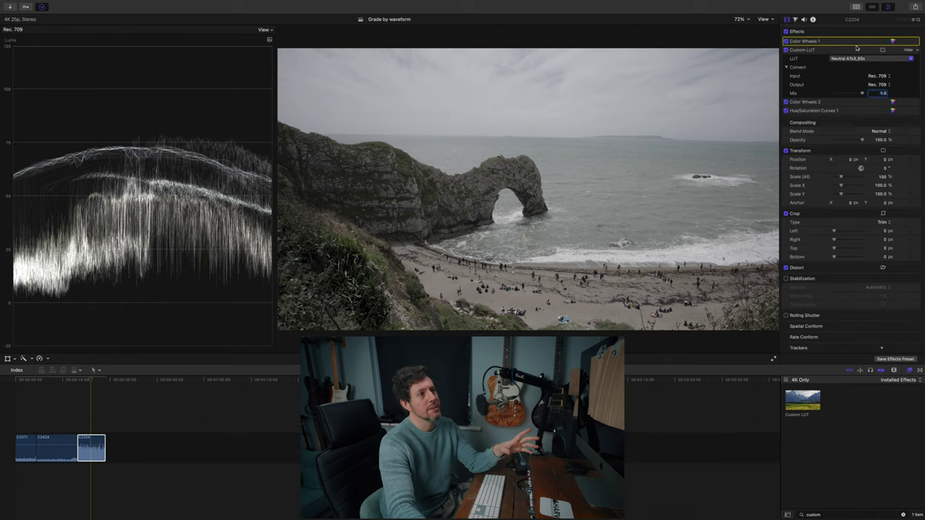
pyautogui.click(894, 102)
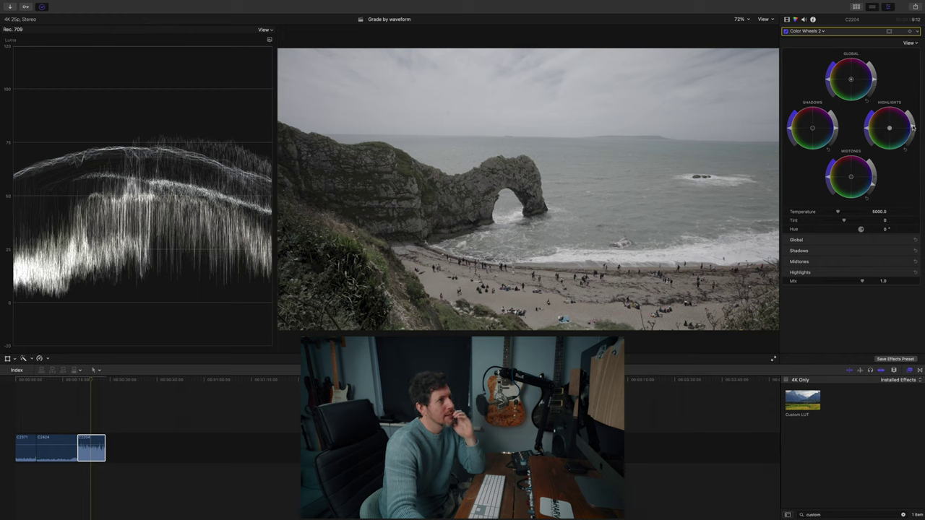
pyautogui.moveTo(913, 127); pyautogui.dragTo(913, 122)
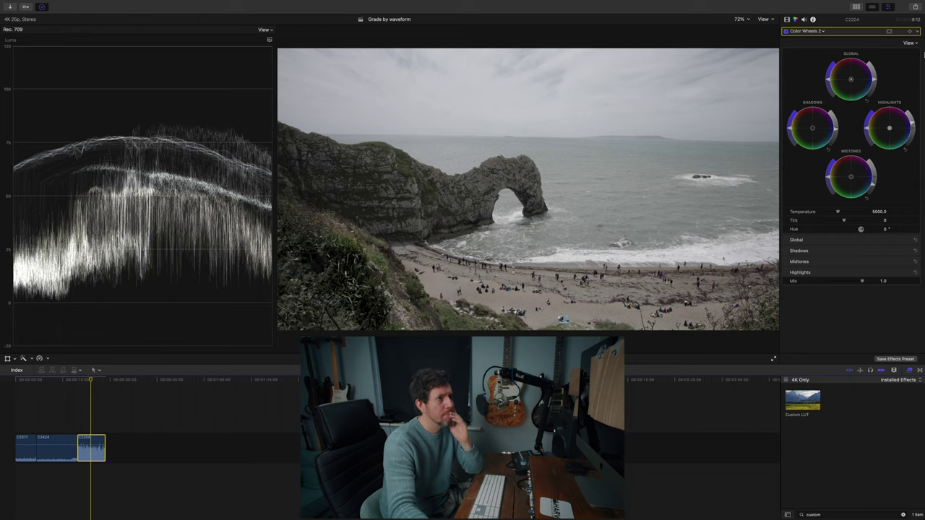
pyautogui.moveTo(874, 187)
pyautogui.mouseDown()
pyautogui.moveTo(874, 179)
pyautogui.moveTo(875, 188)
pyautogui.mouseUp()
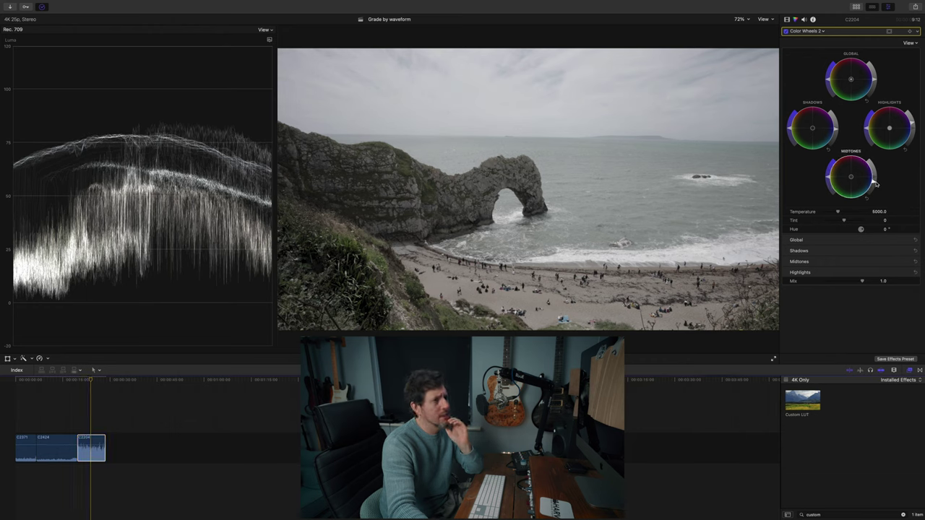
pyautogui.moveTo(912, 125); pyautogui.dragTo(912, 122)
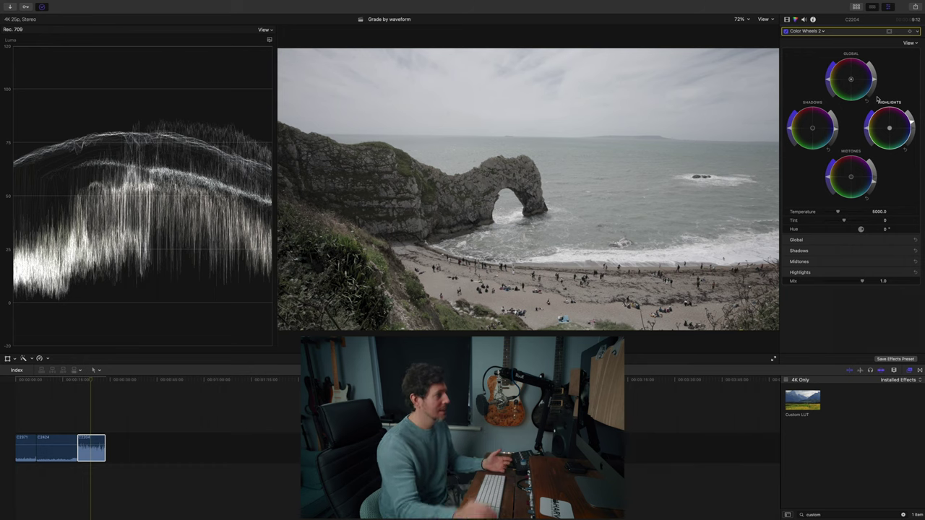
# - Review the graded image and luma waveform of the first, second and third clips in turn
pyautogui.click(28, 418)
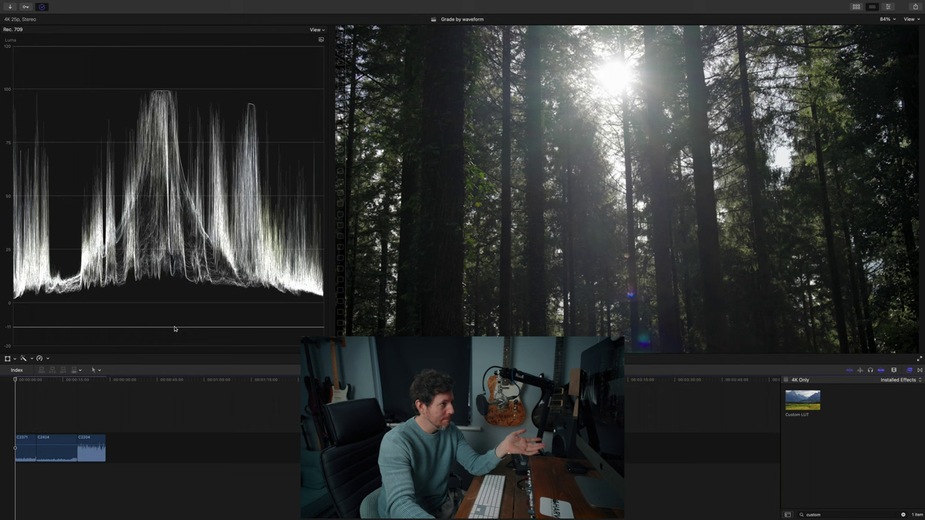
pyautogui.click(58, 409)
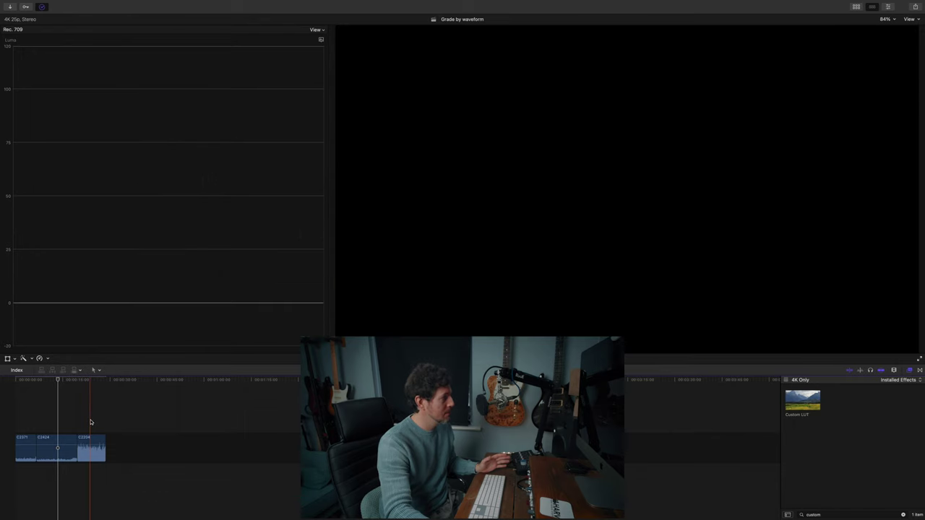
pyautogui.click(90, 422)
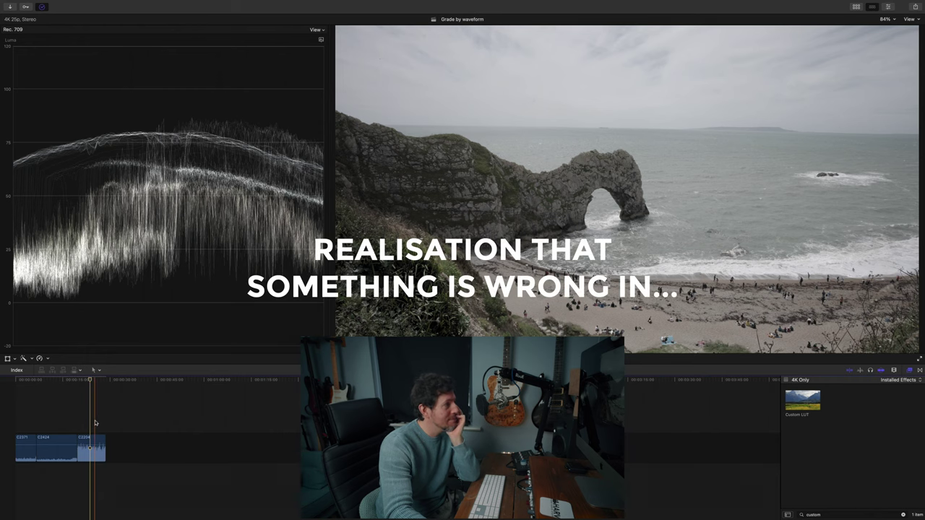
# - Compare the third clip with and without its grade by switching all its effects off and back on
pyautogui.click(93, 448)
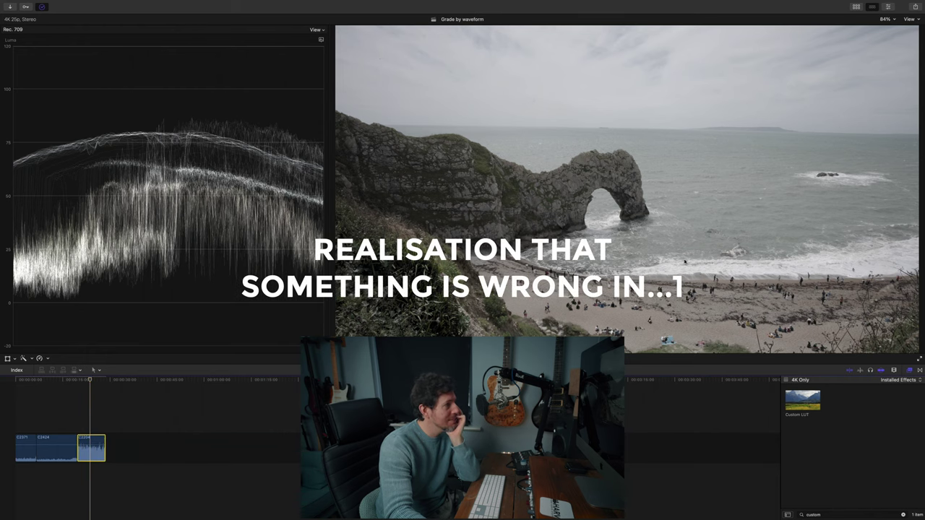
pyautogui.press('super+6')
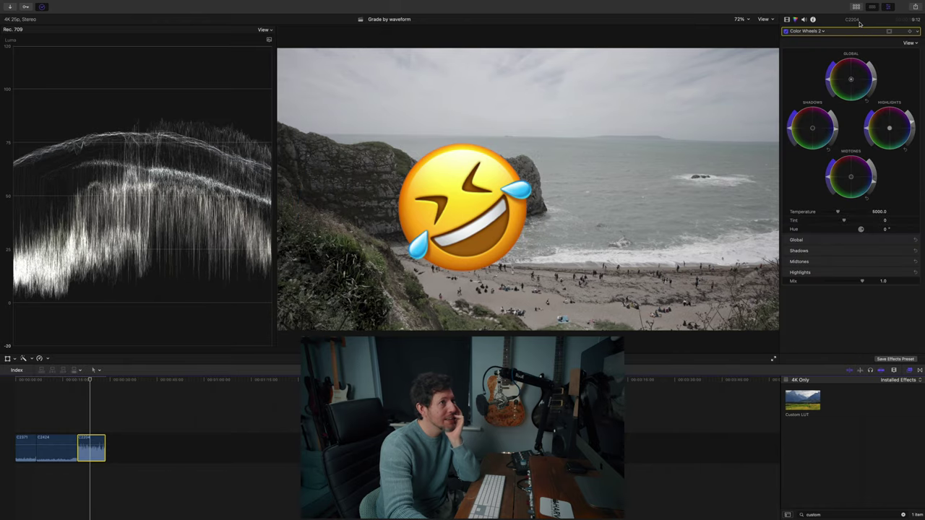
pyautogui.click(787, 19)
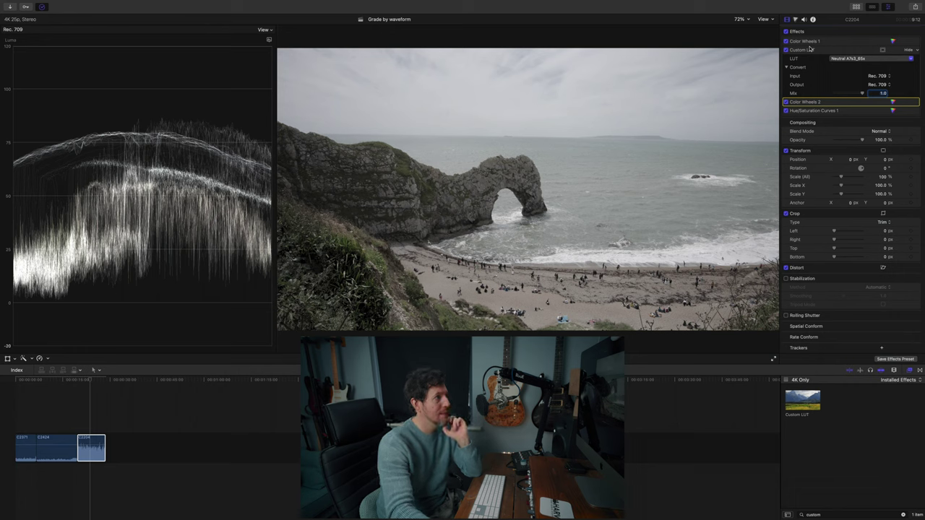
pyautogui.click(786, 32)
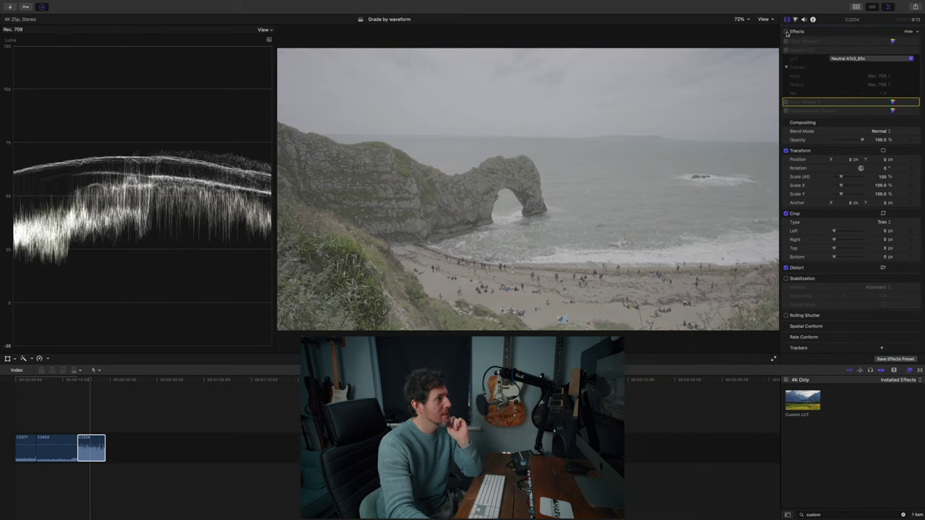
pyautogui.click(786, 32)
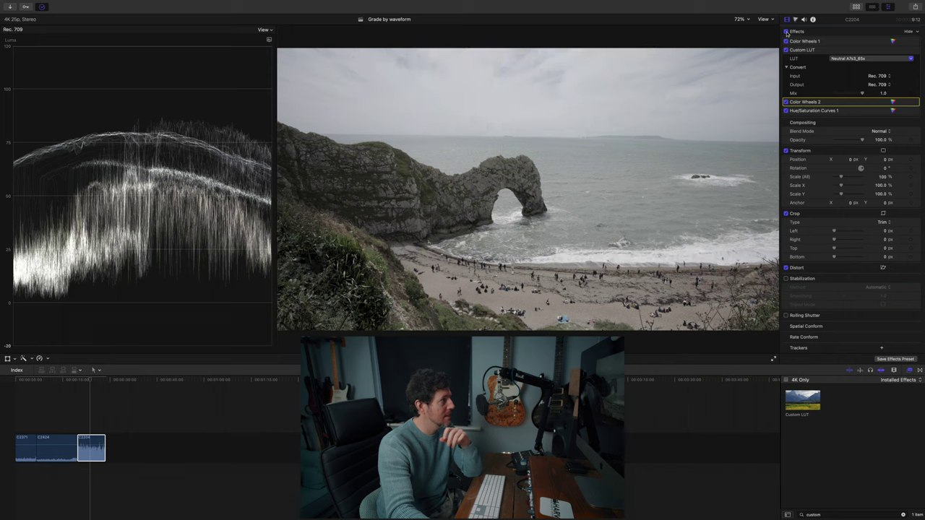